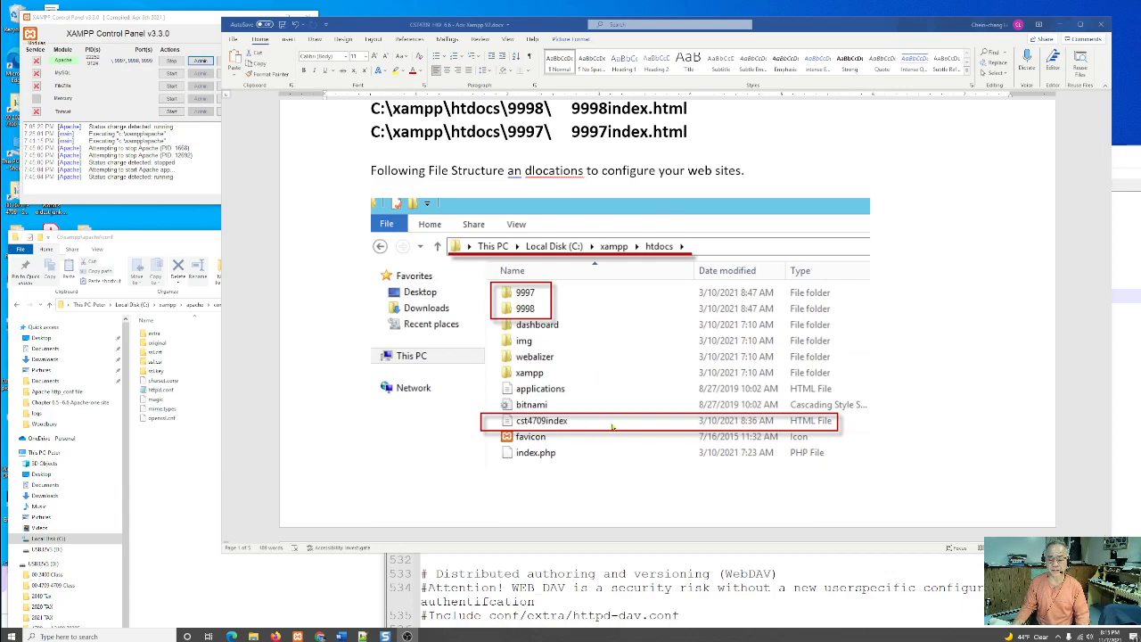
# - Read instruction steps 1 to 5 in the Word document, covering the Listen ports, home page, DirectoryIndex setting and site tests
pyautogui.scroll(-8, 722, 365)
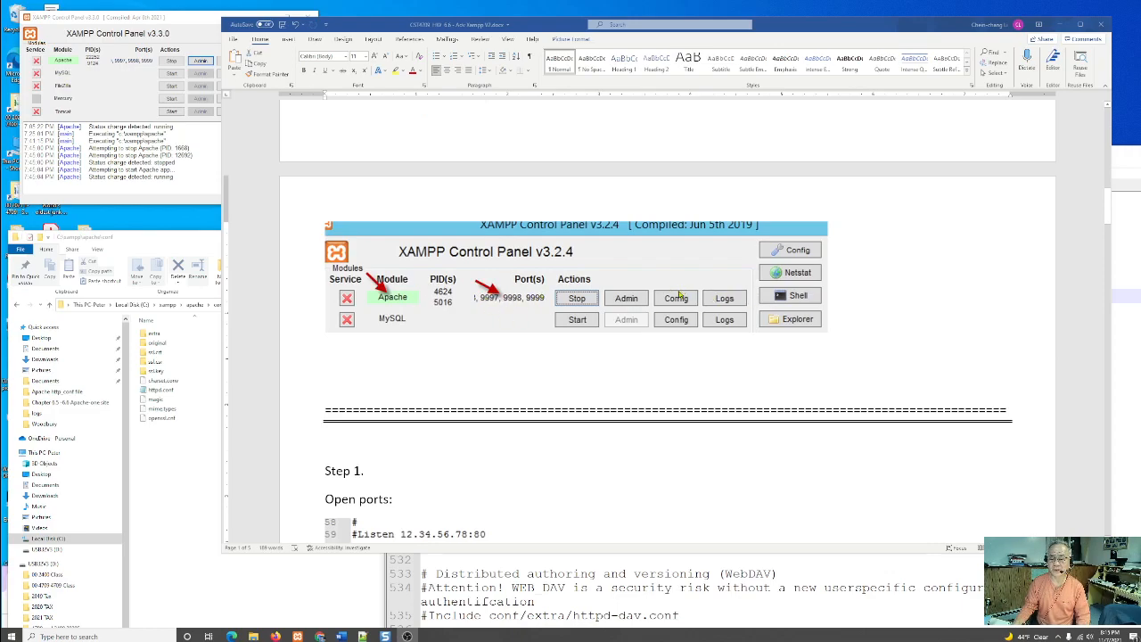
pyautogui.scroll(-6, 805, 339)
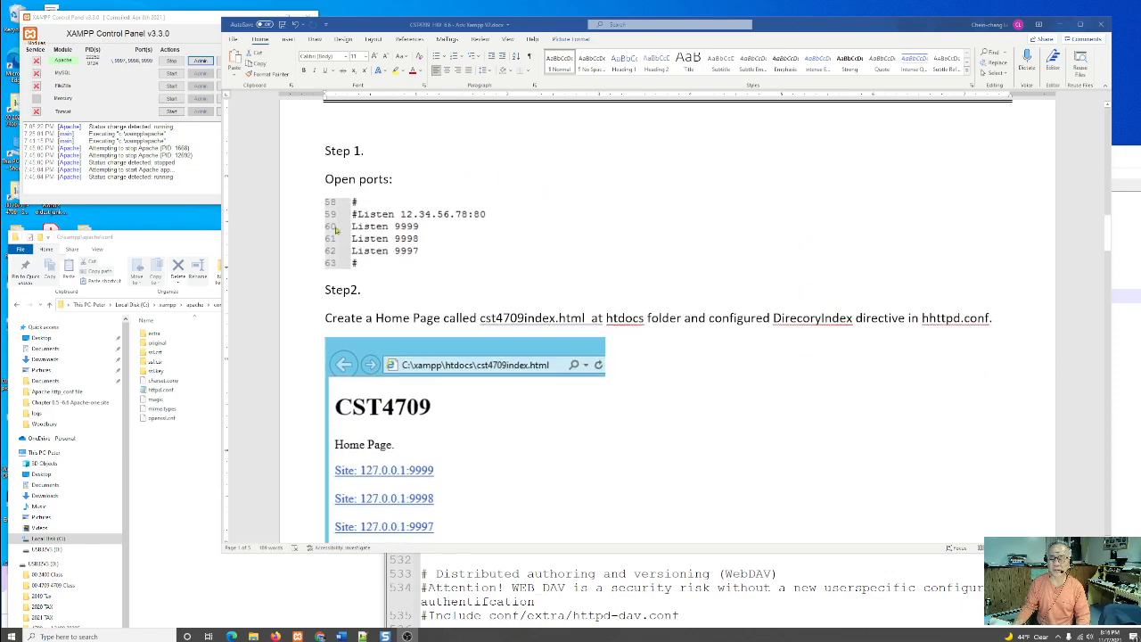
pyautogui.scroll(-3, 757, 350)
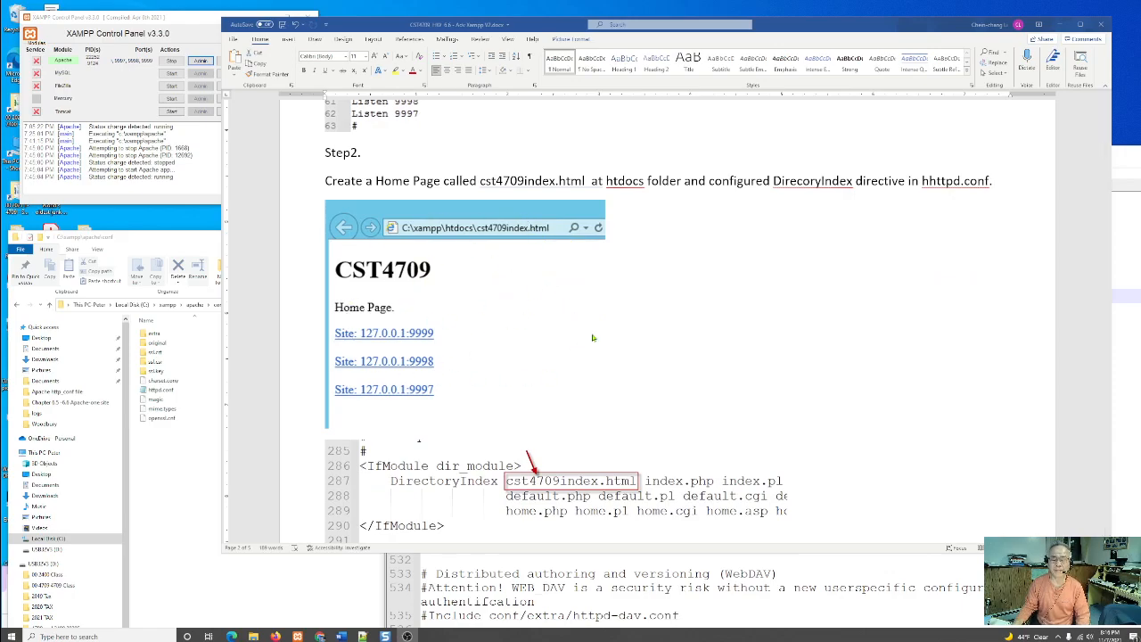
pyautogui.scroll(-4, 528, 334)
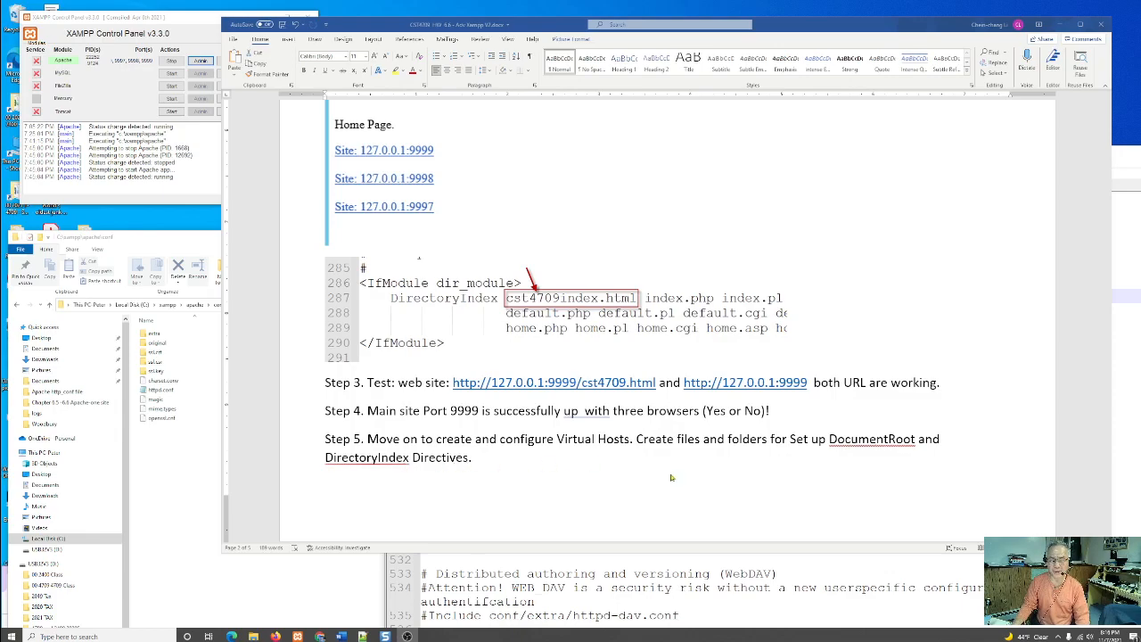
pyautogui.scroll(-3, 562, 467)
pyautogui.scroll(-2, 673, 475)
pyautogui.scroll(-3, 677, 378)
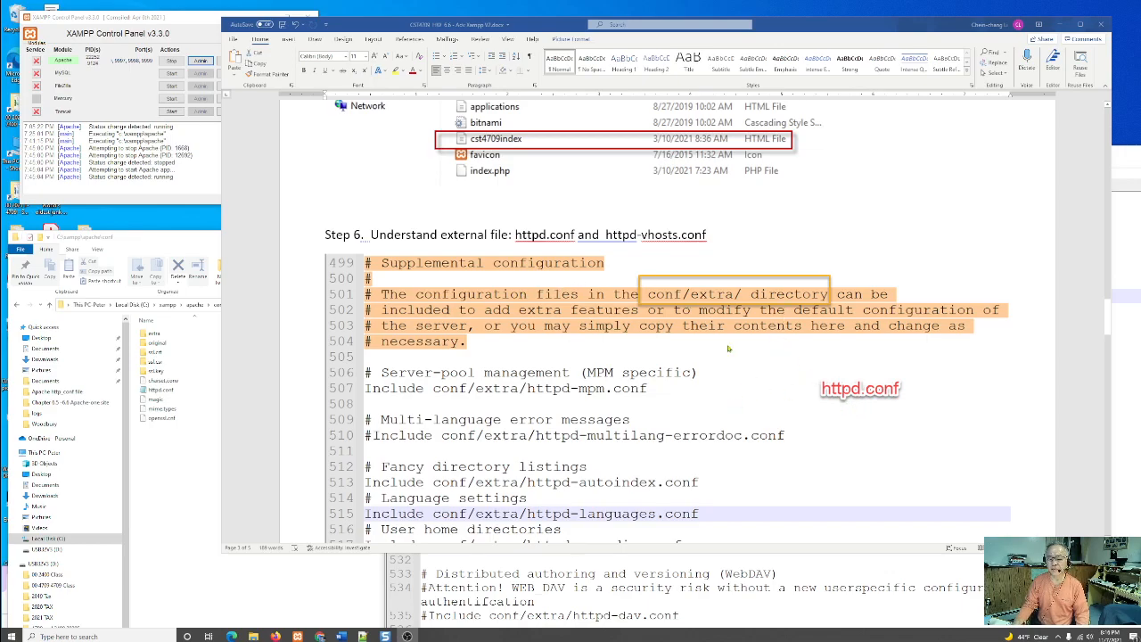
# - Study step 6 of the document, comparing the virtual hosts Include line in httpd.conf with the VirtualHost example in httpd-vhosts.conf
pyautogui.scroll(-10, 869, 412)
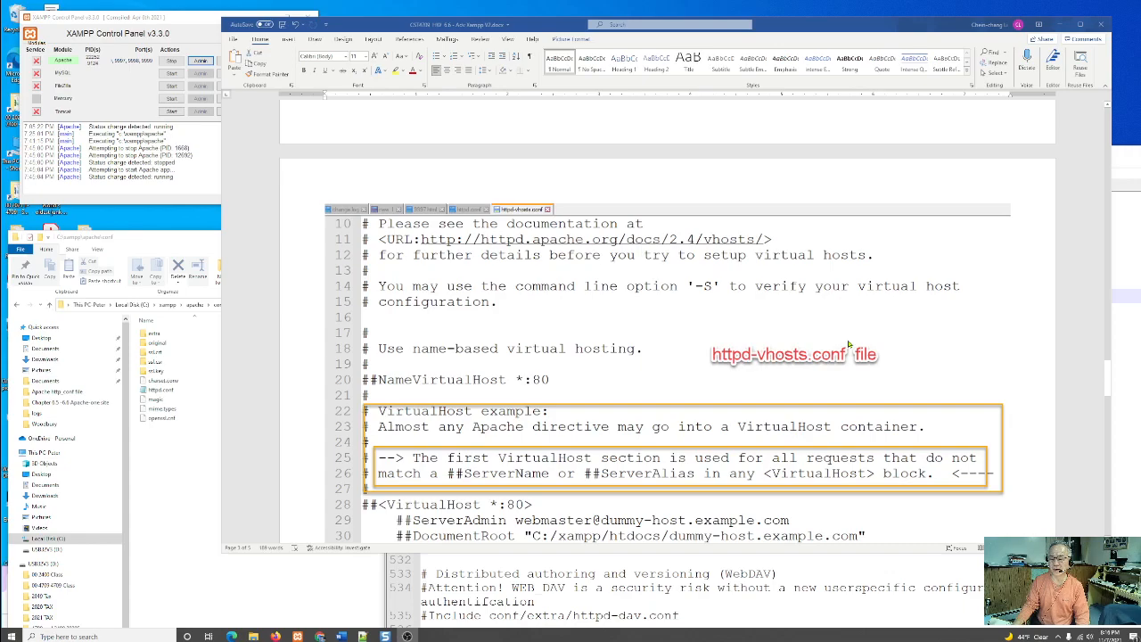
pyautogui.scroll(5, 849, 344)
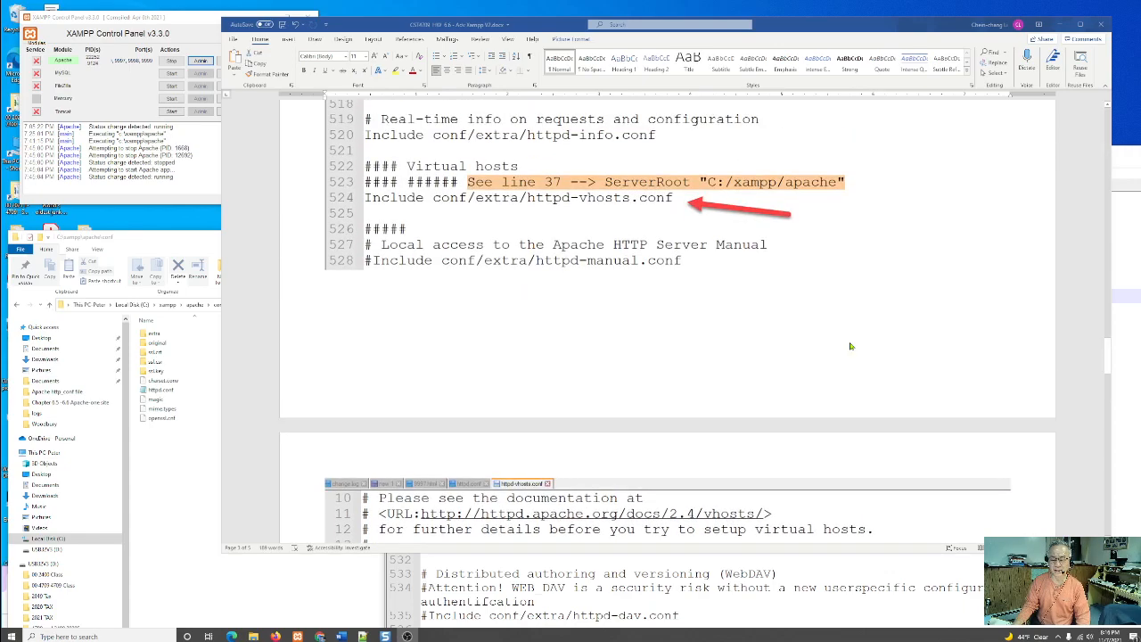
pyautogui.scroll(4, 850, 346)
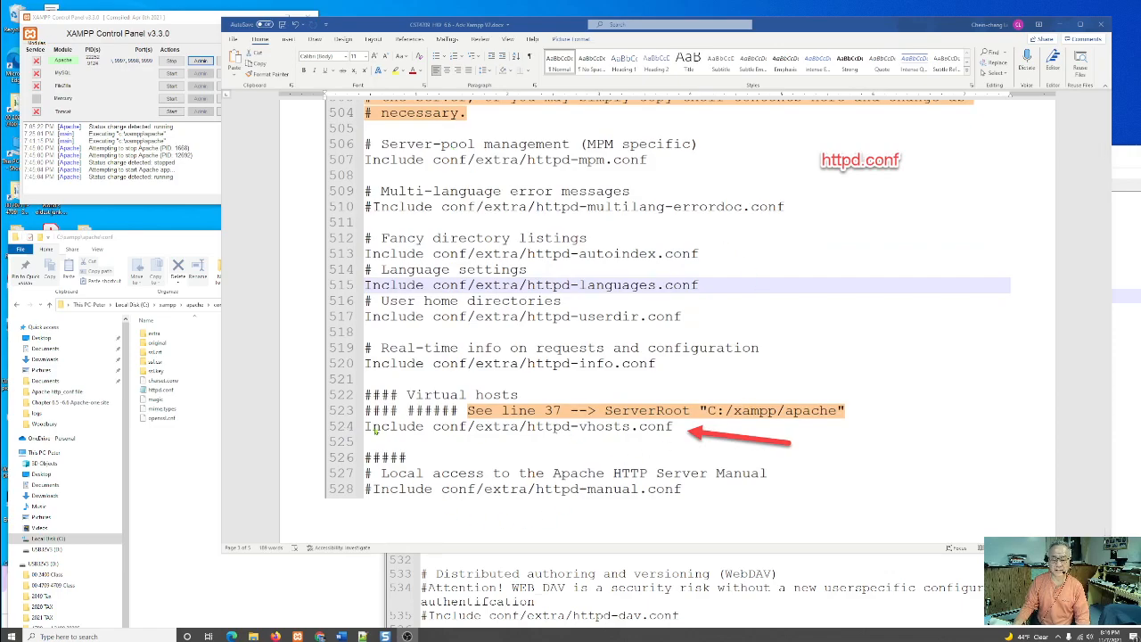
pyautogui.scroll(5, 781, 293)
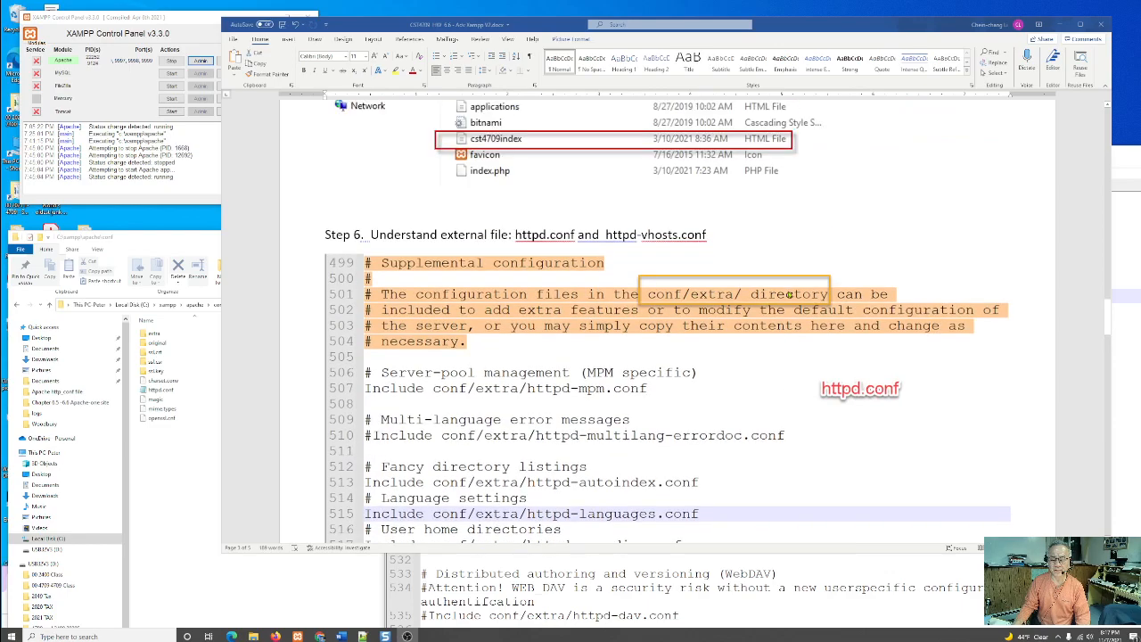
pyautogui.scroll(-5, 874, 368)
pyautogui.scroll(5, 477, 363)
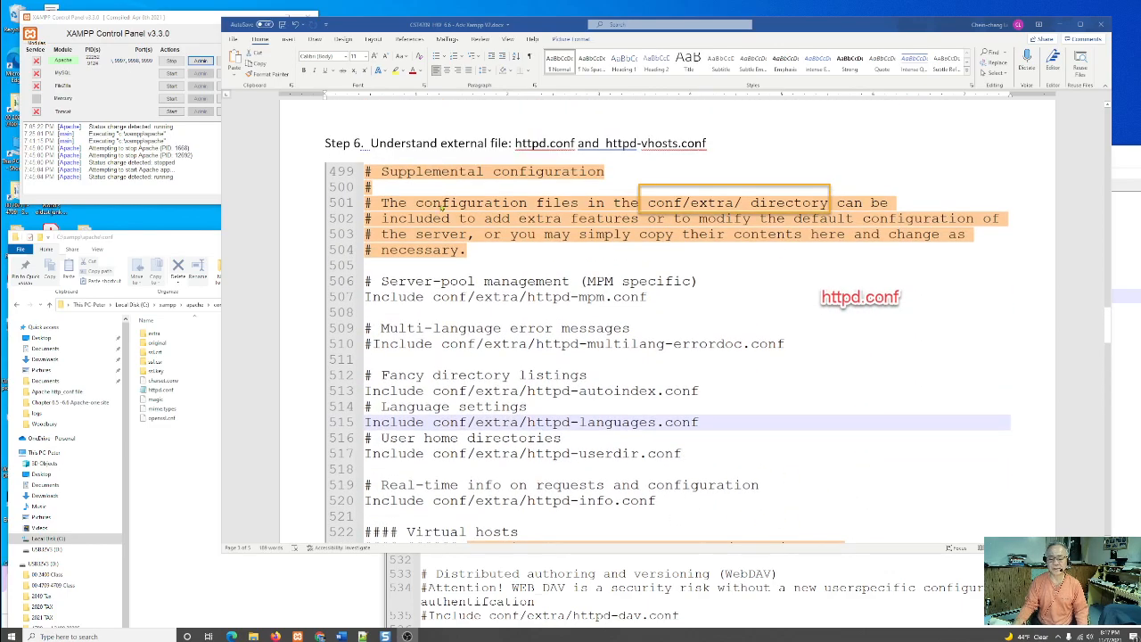
pyautogui.scroll(-4, 768, 417)
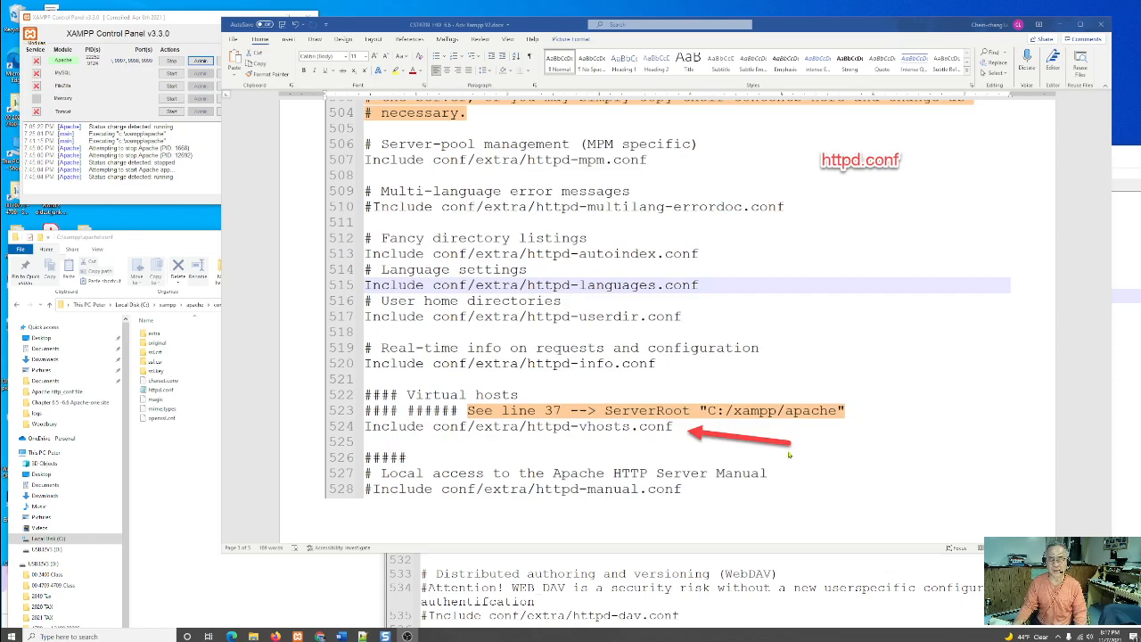
pyautogui.scroll(-10, 788, 455)
pyautogui.scroll(-1, 788, 451)
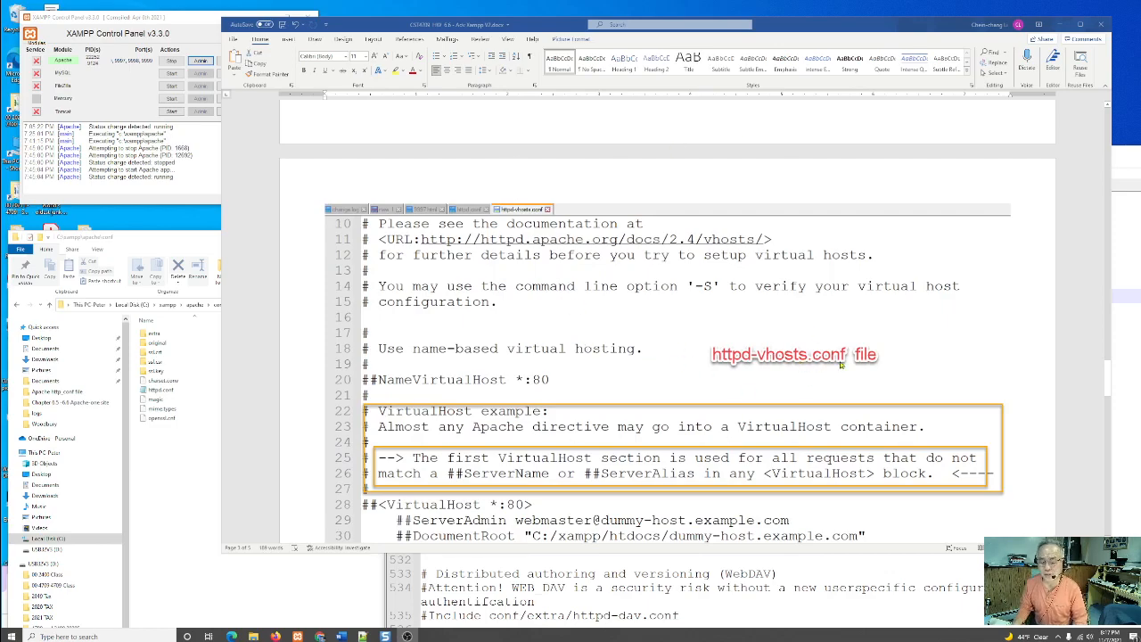
pyautogui.scroll(-1, 900, 365)
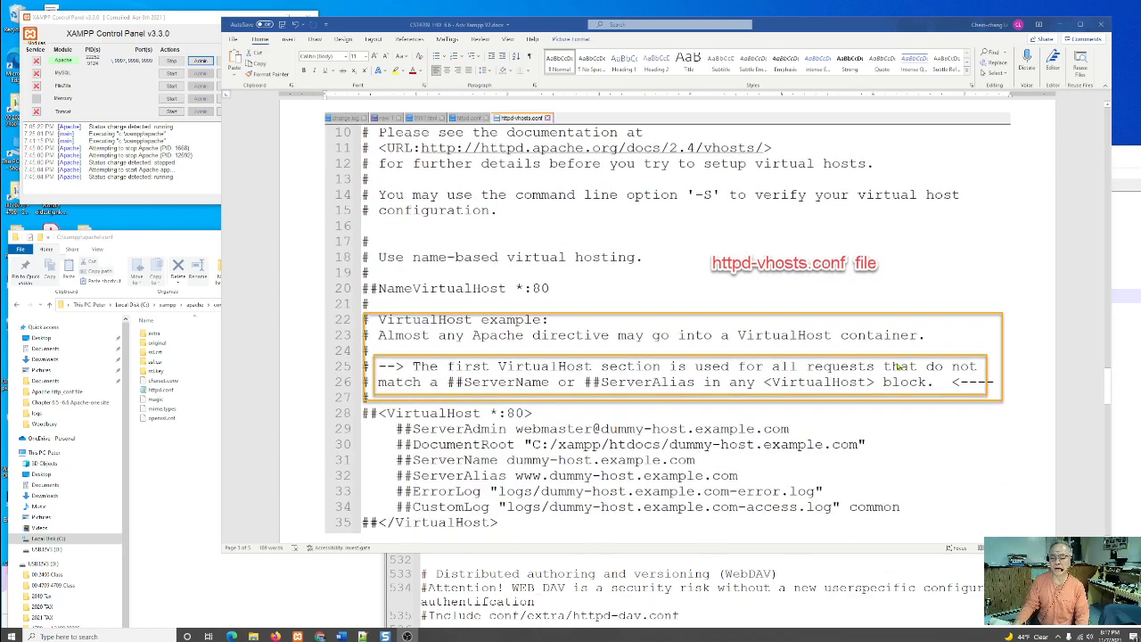
pyautogui.scroll(-1, 900, 366)
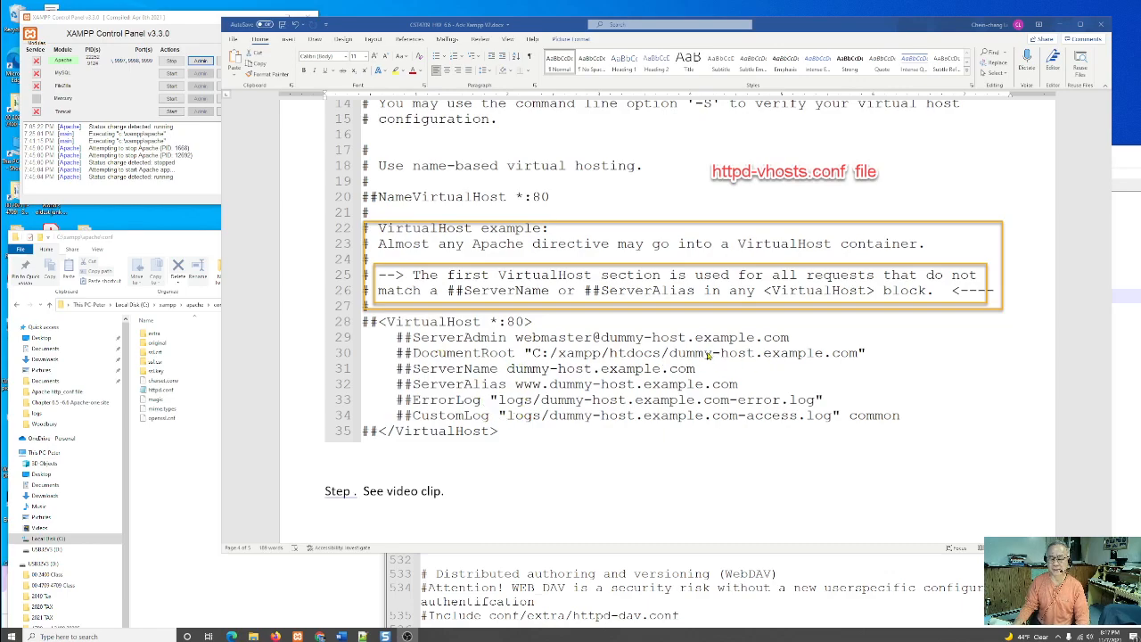
# - Review the document's sample pages for ports 9999, 9998 and 9997 and its Apache log files section
pyautogui.scroll(-15, 708, 355)
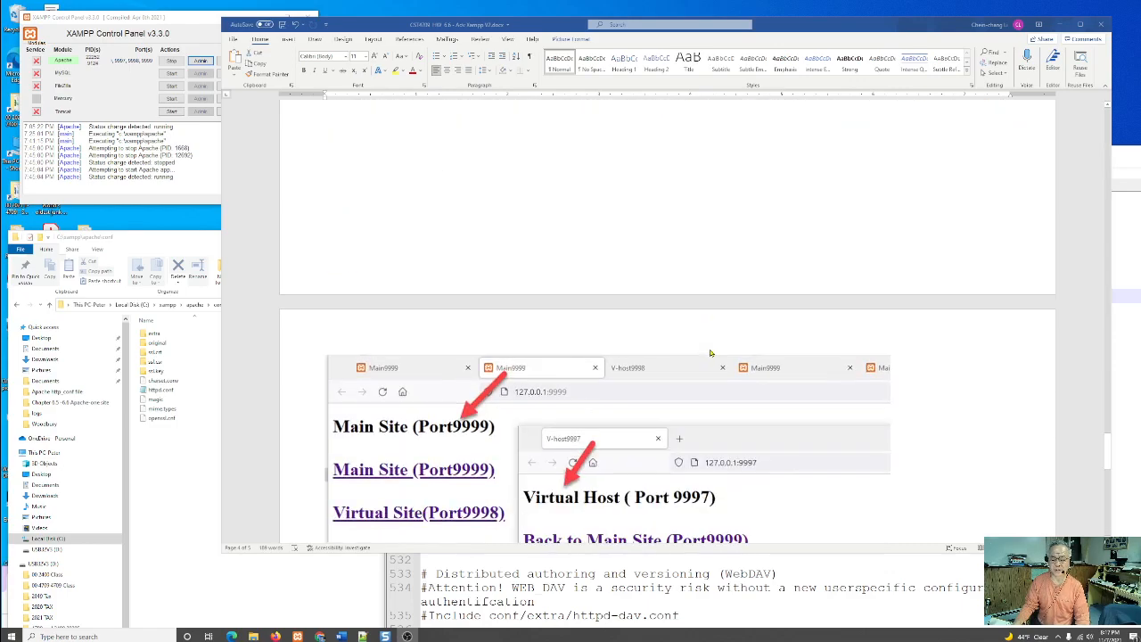
pyautogui.scroll(-3, 710, 353)
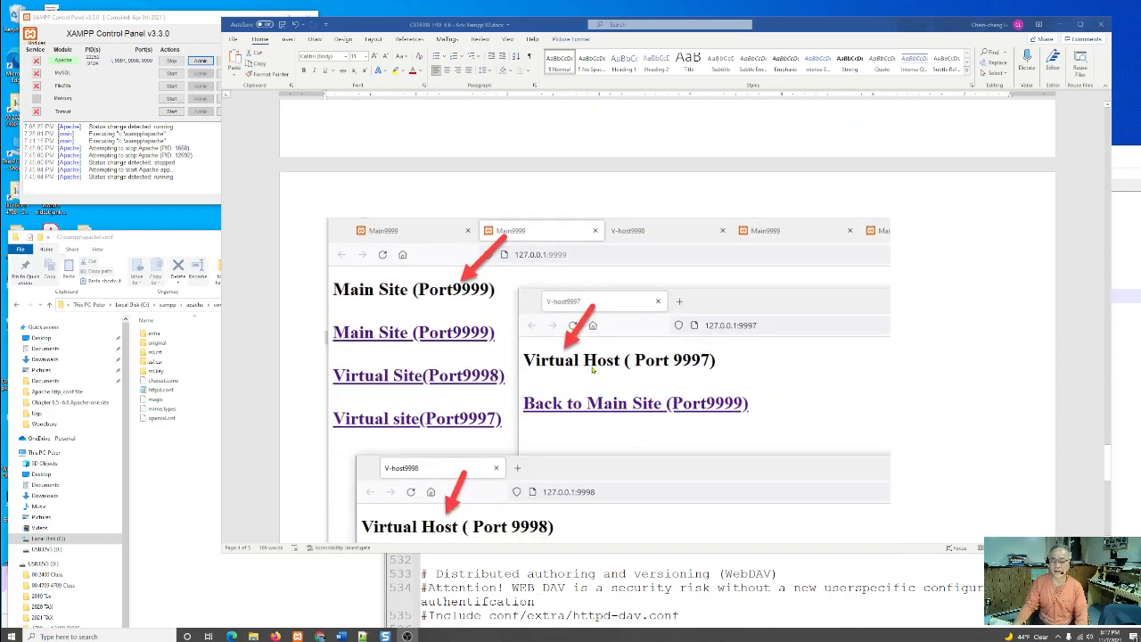
pyautogui.scroll(-10, 772, 394)
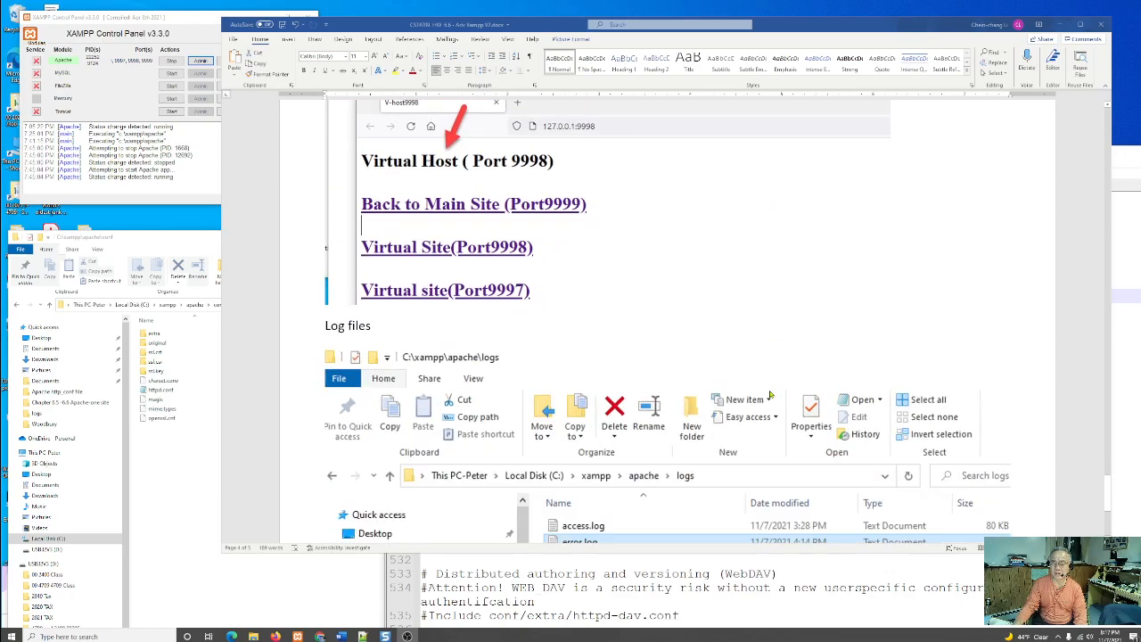
pyautogui.scroll(-3, 773, 391)
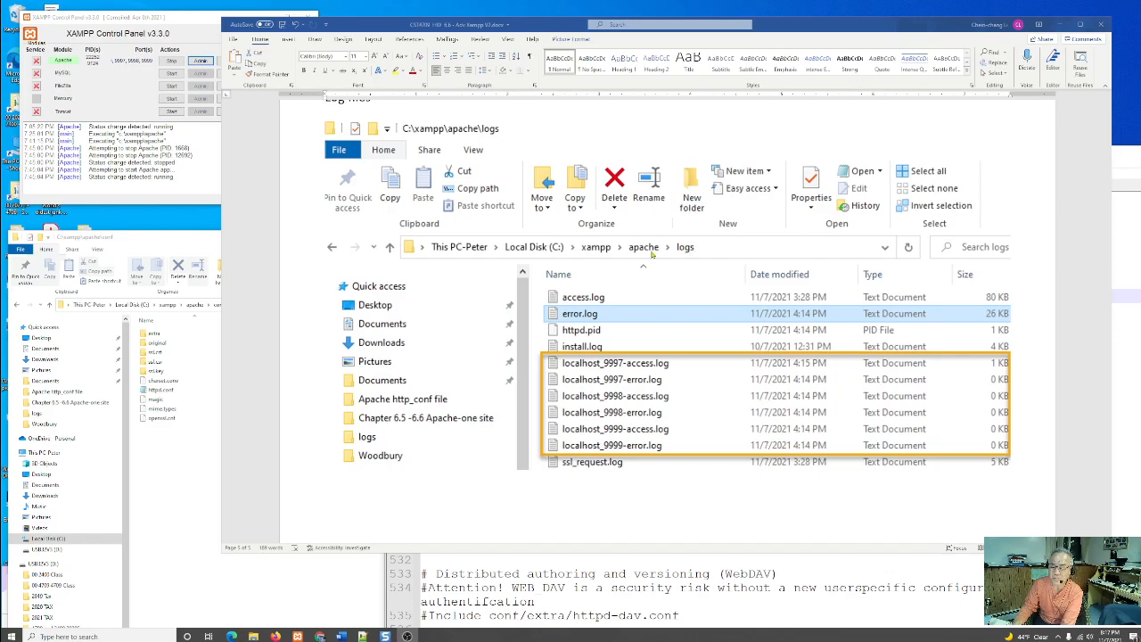
# - Switch to the XAMPP Control Panel and restart the Apache service by stopping and starting it
pyautogui.click(832, 592)
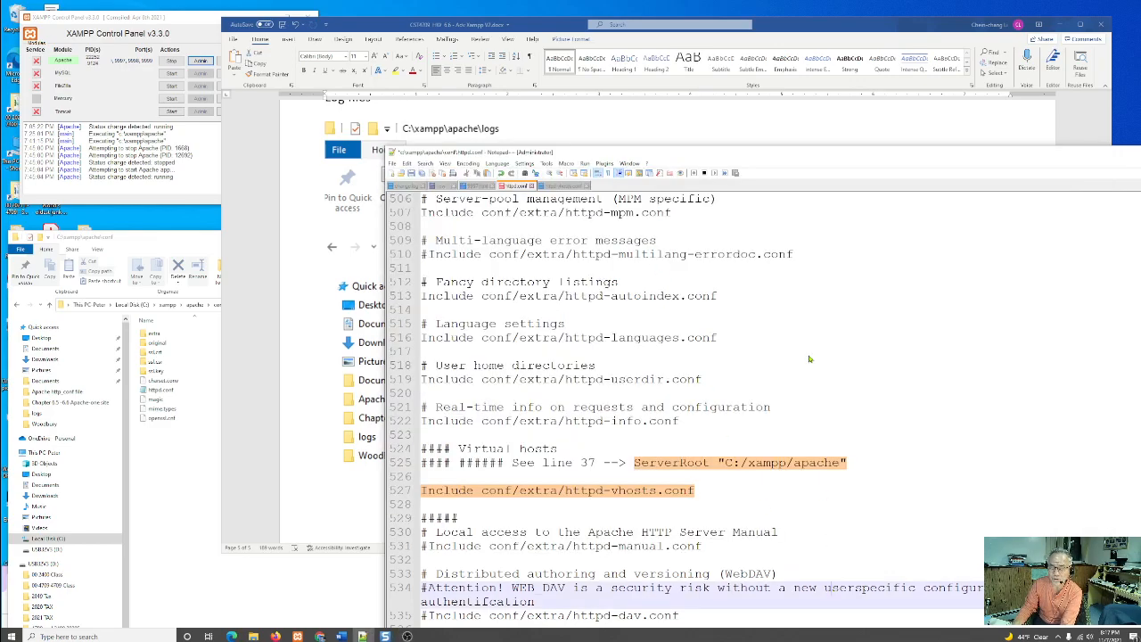
pyautogui.click(185, 25)
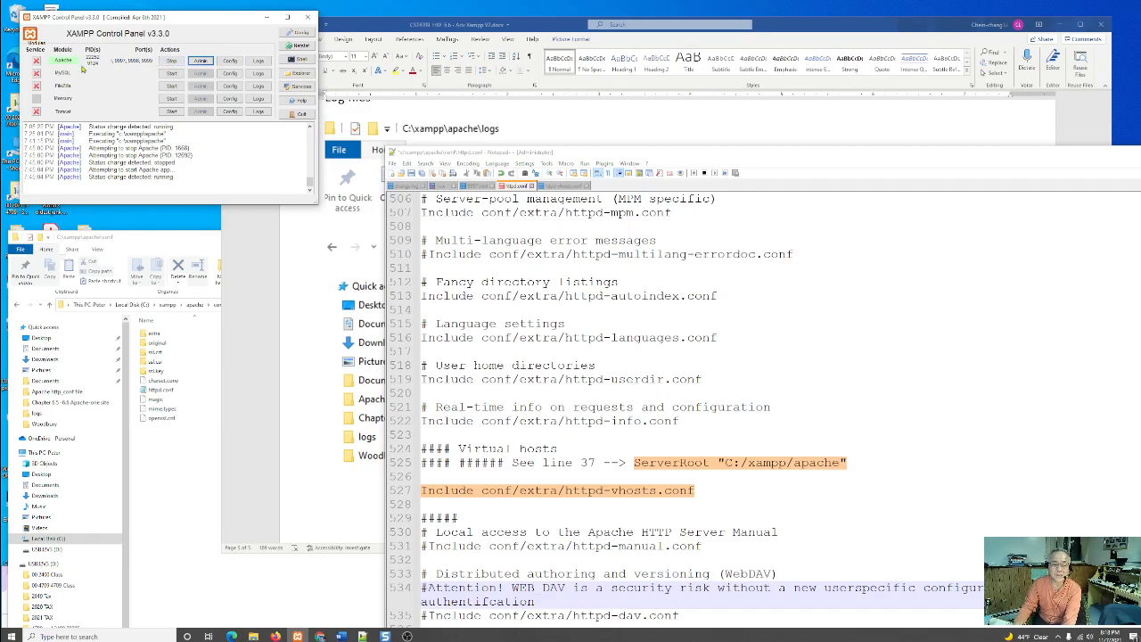
pyautogui.click(171, 61)
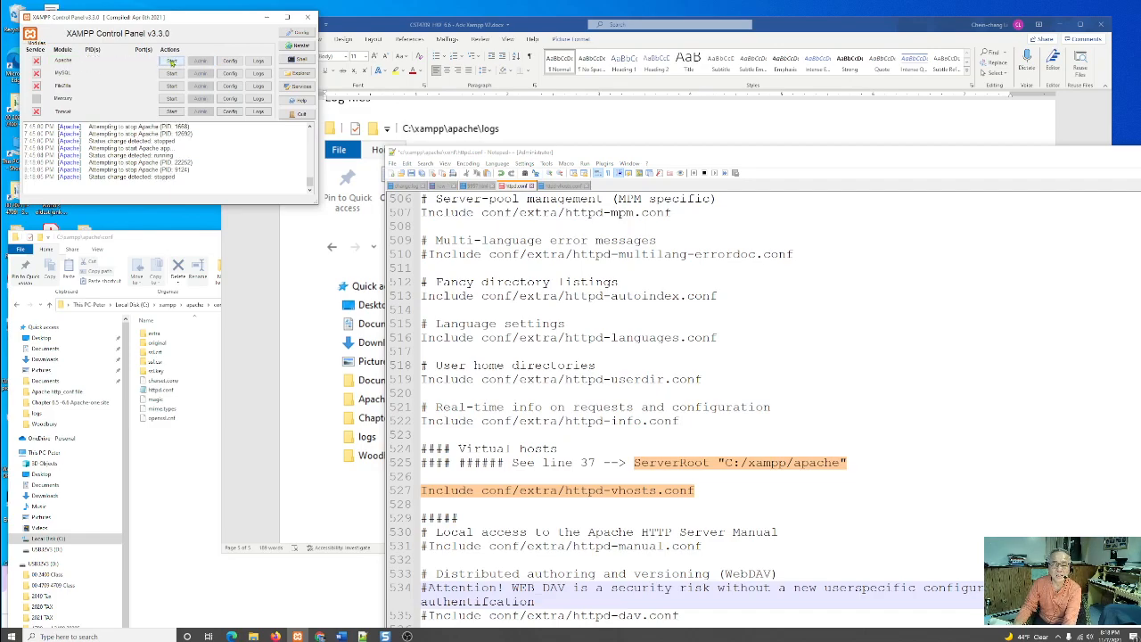
pyautogui.click(171, 62)
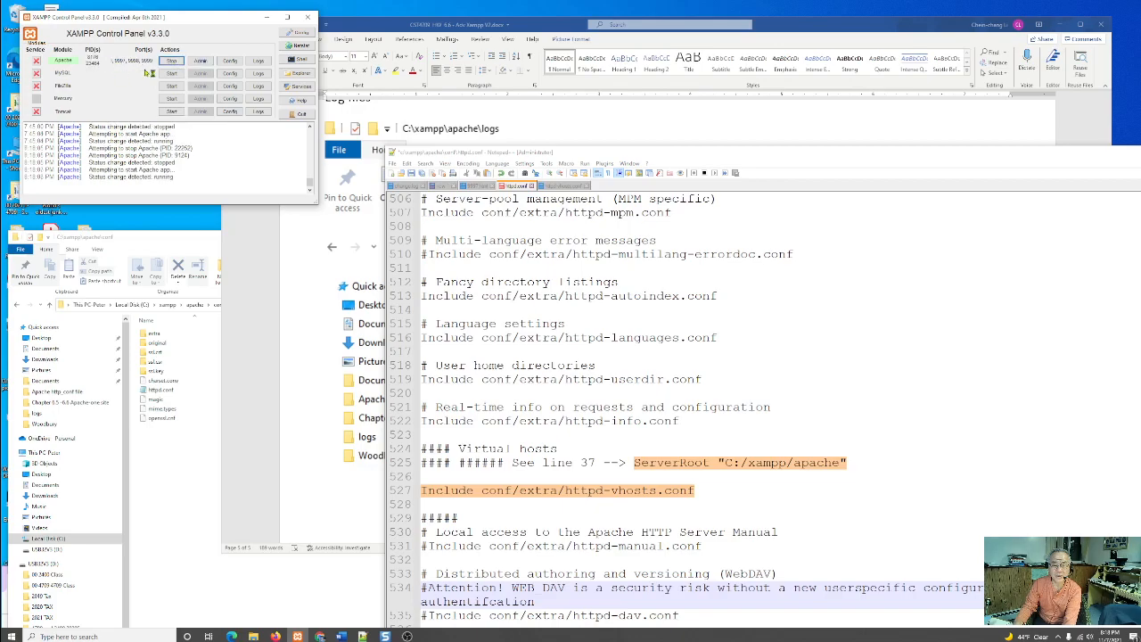
# - Browse from Apache's configuration options to the conf\extra folder, locate httpd-vhosts.conf, and close the folder window
pyautogui.click(230, 63)
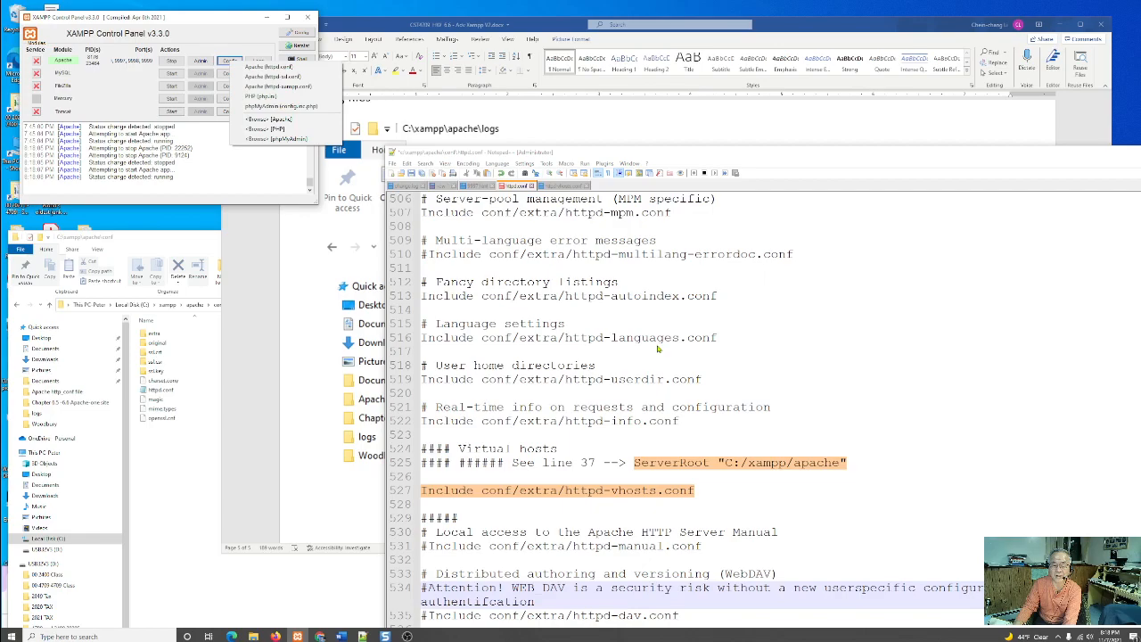
pyautogui.click(266, 123)
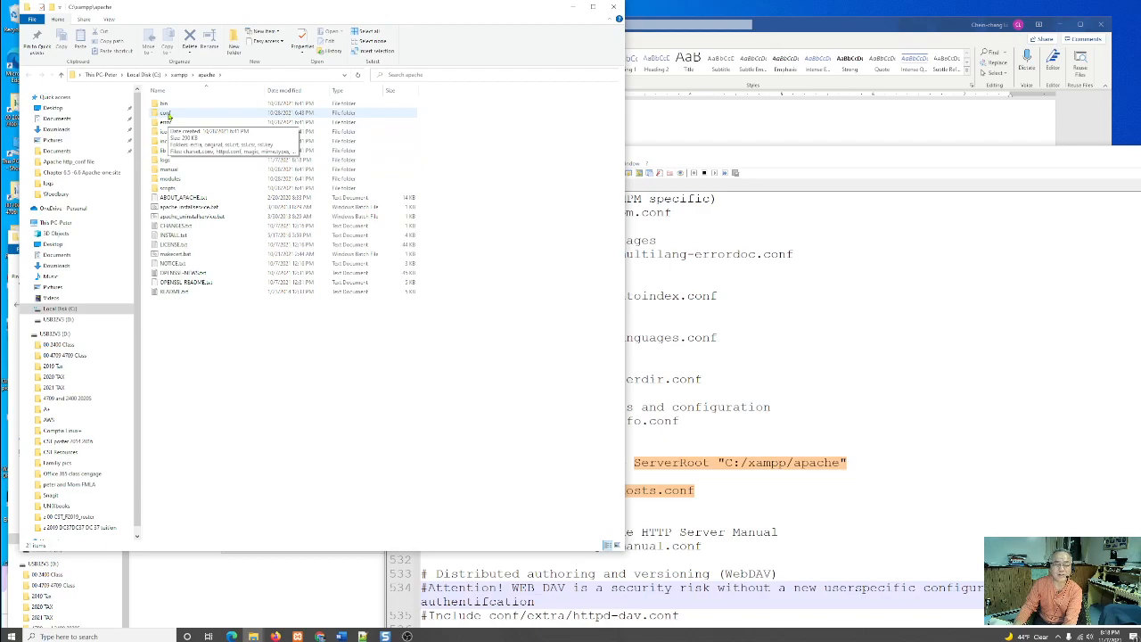
pyautogui.doubleClick(168, 113)
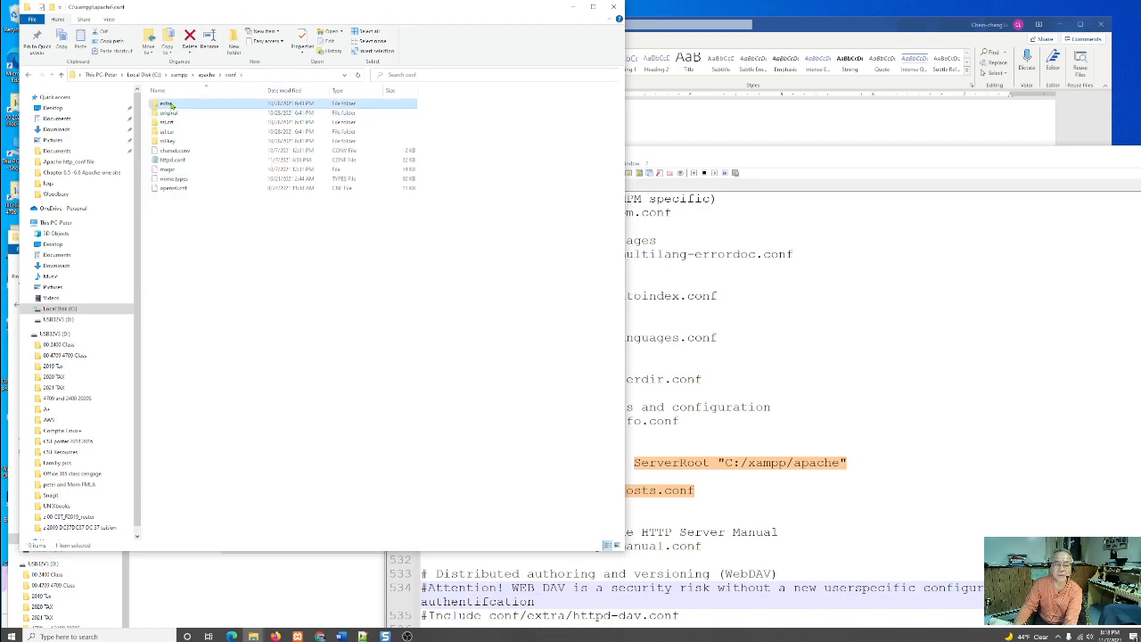
pyautogui.doubleClick(169, 105)
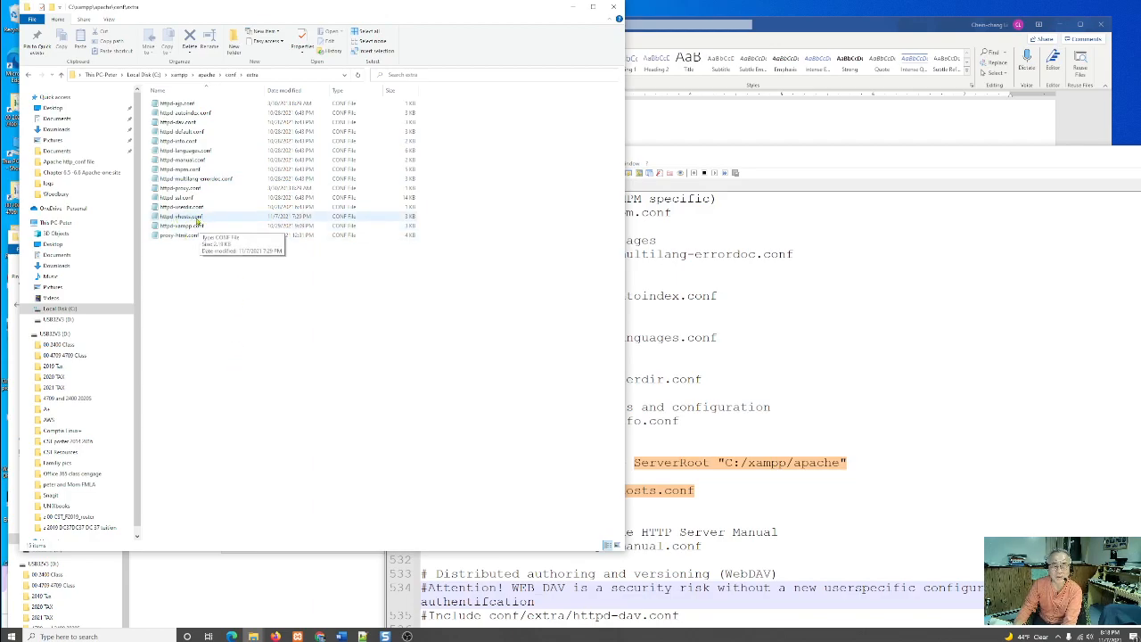
pyautogui.click(613, 6)
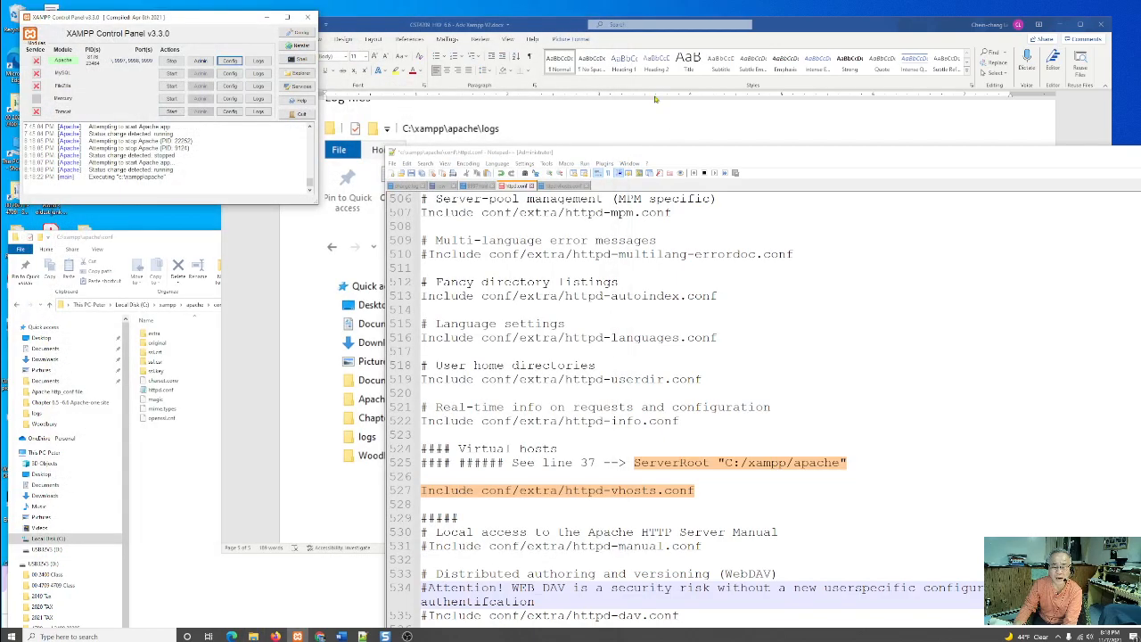
# - Check the VirtualHost blocks in the open httpd-vhosts.conf file in Notepad++, and return to httpd.conf
pyautogui.click(565, 186)
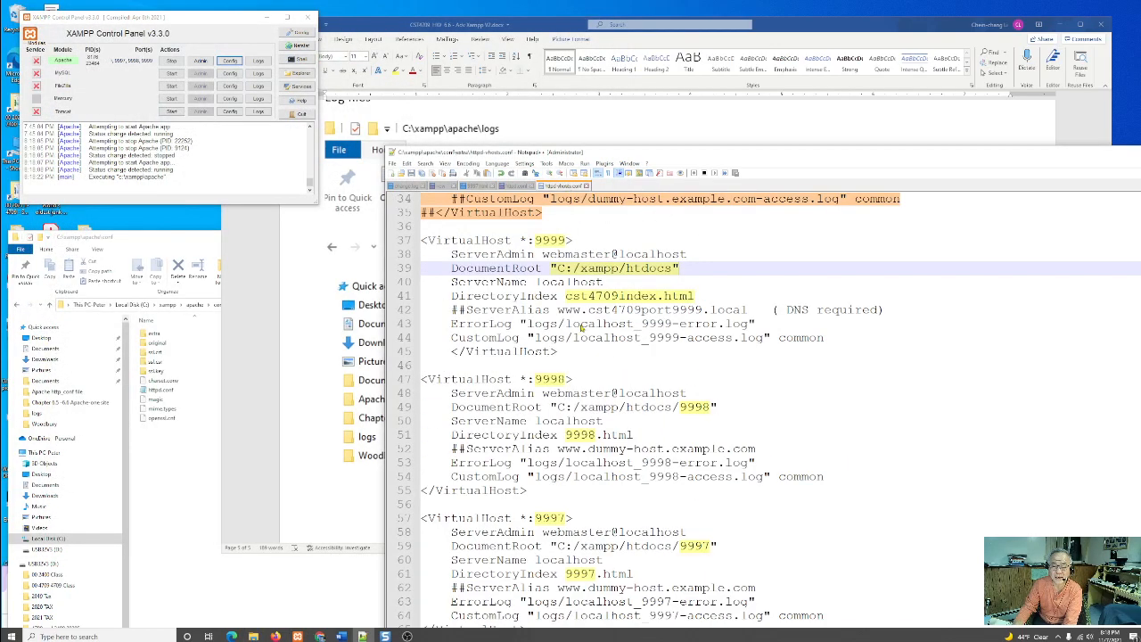
pyautogui.scroll(5, 914, 414)
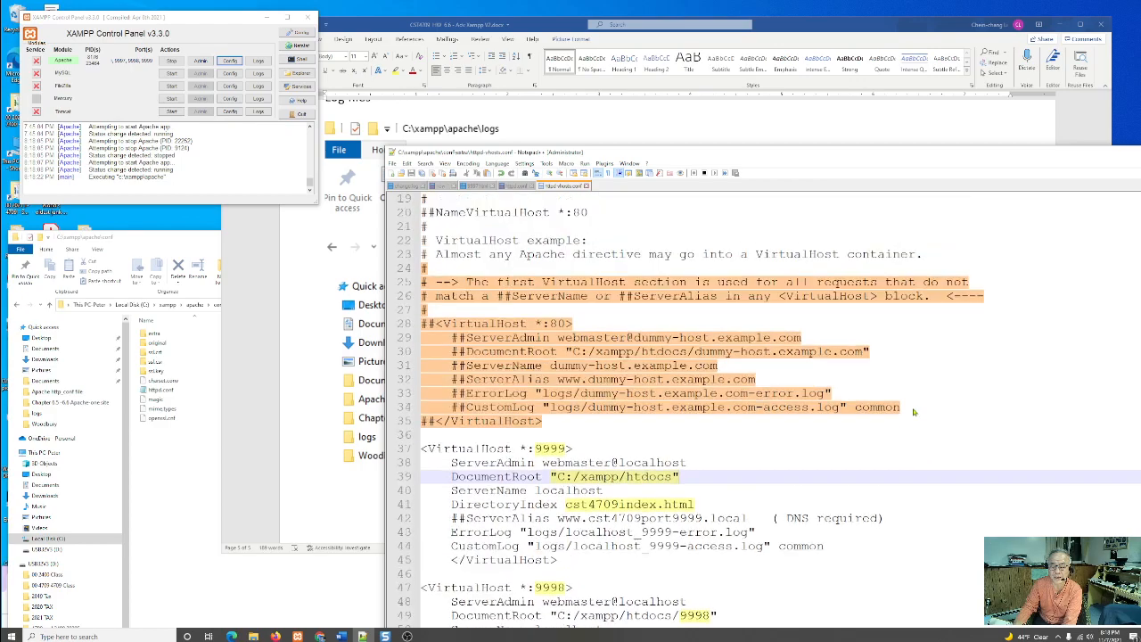
pyautogui.click(515, 187)
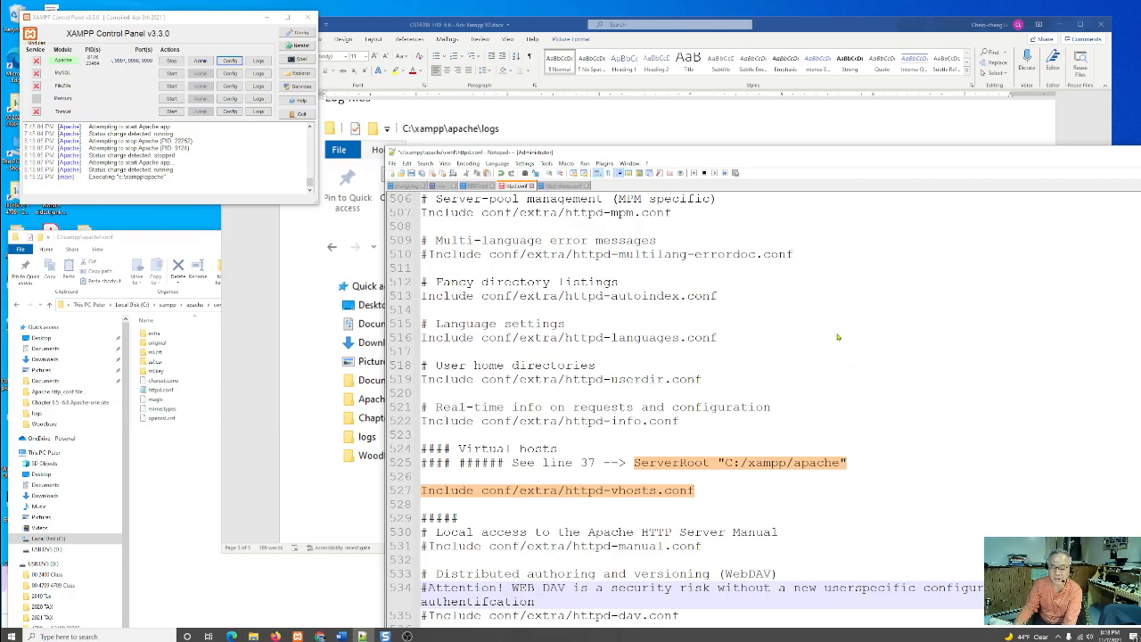
# - Reposition the editor window and review the ServerRoot, Listen, DocumentRoot, DirectoryIndex and virtual hosts Include directives in httpd.conf
pyautogui.moveTo(764, 155); pyautogui.dragTo(665, 86)
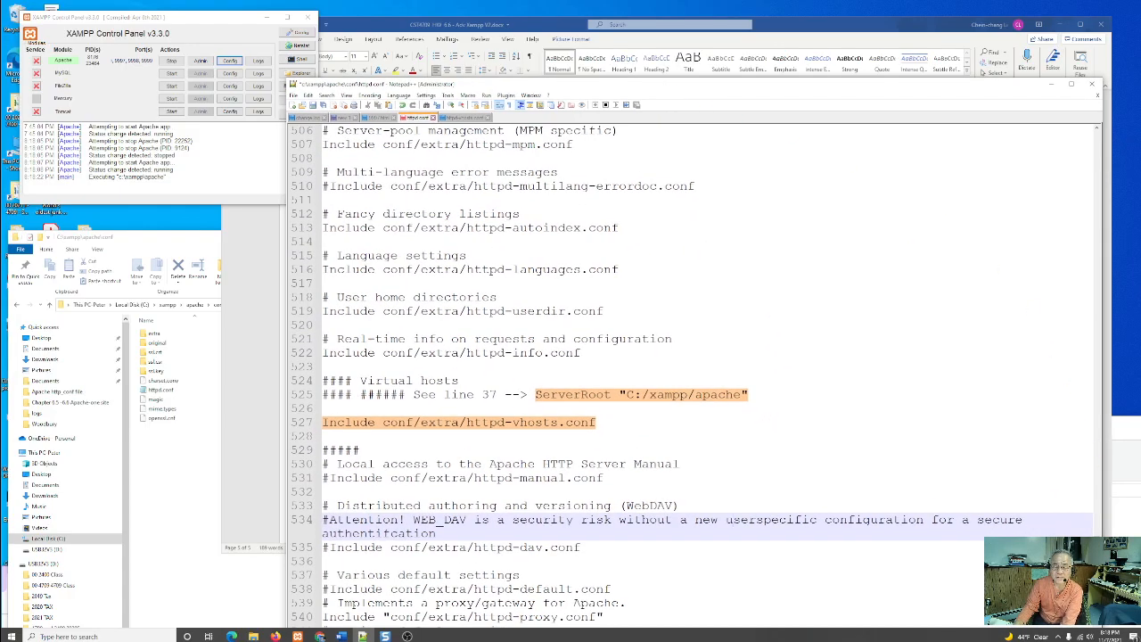
pyautogui.moveTo(1097, 559); pyautogui.dragTo(1084, 181)
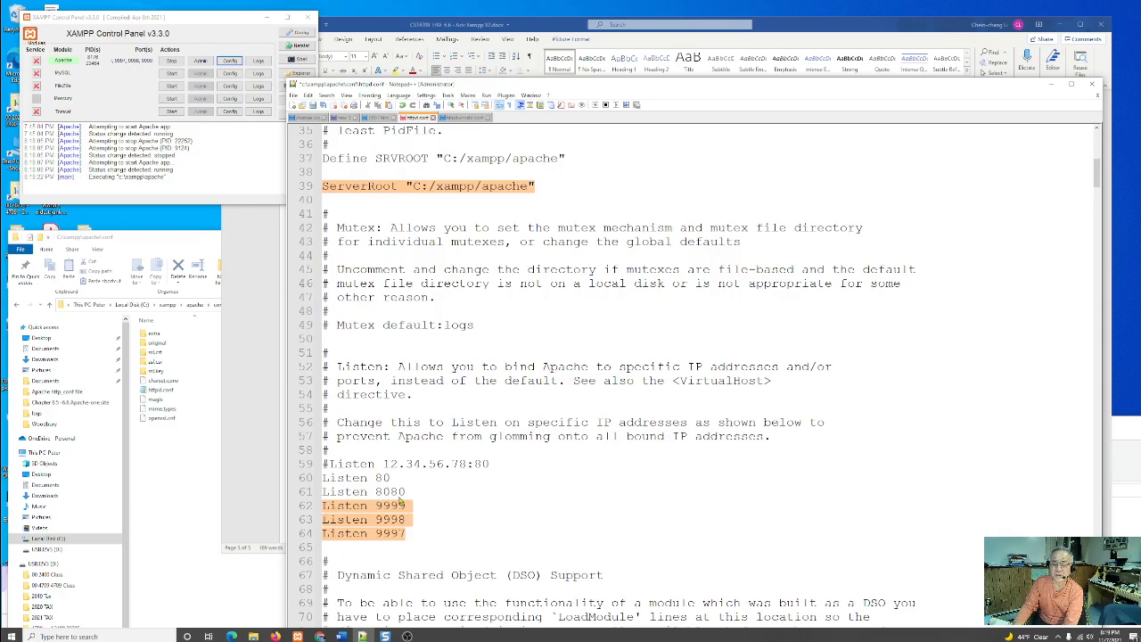
pyautogui.moveTo(1100, 181); pyautogui.dragTo(1096, 349)
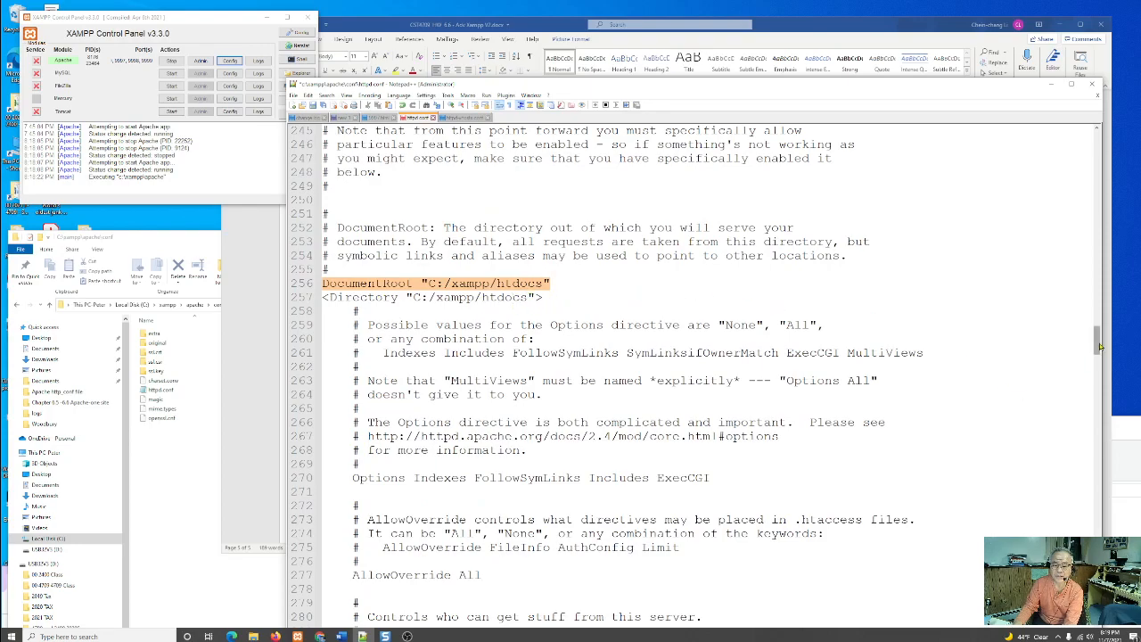
pyautogui.moveTo(1098, 349); pyautogui.dragTo(1098, 377)
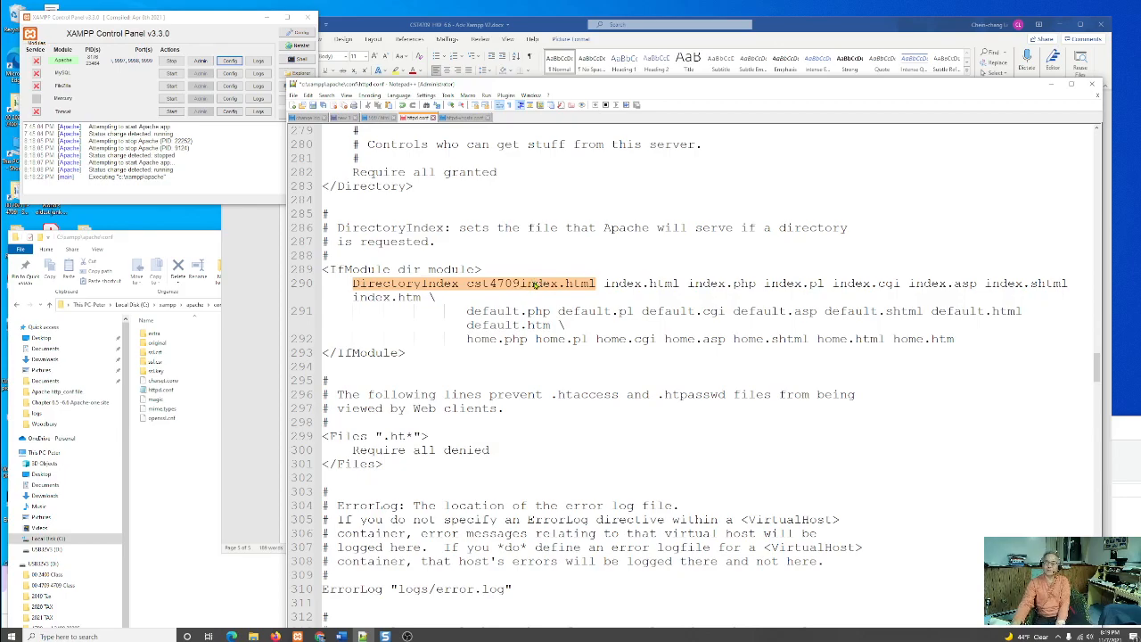
pyautogui.moveTo(1097, 375); pyautogui.dragTo(1098, 592)
pyautogui.scroll(4, 726, 283)
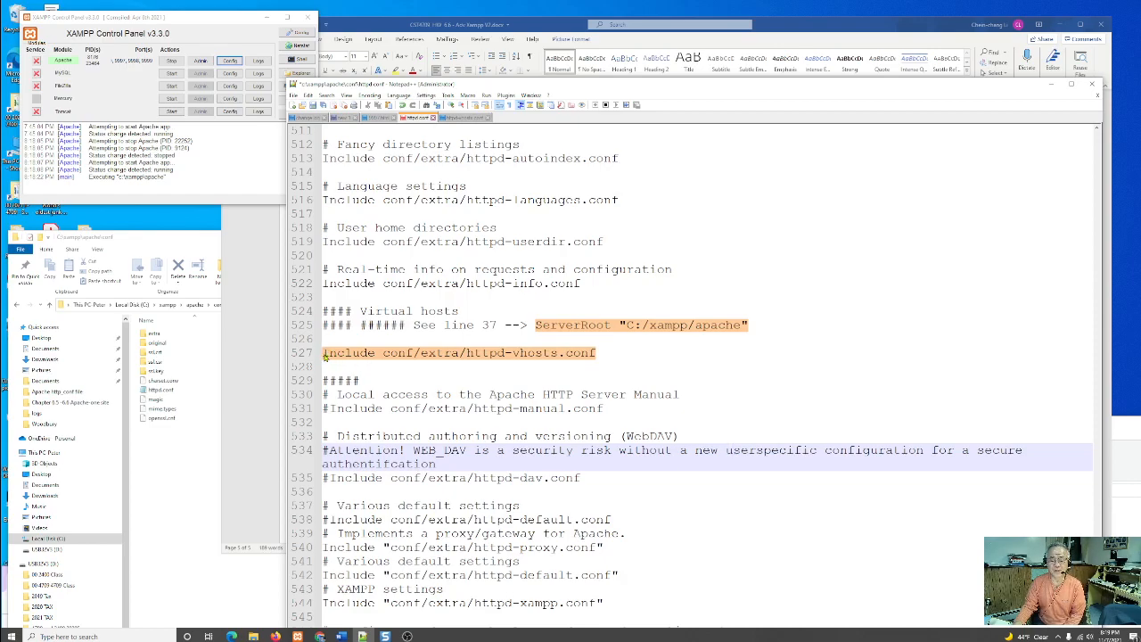
# - Review the commented port 80 example and the VirtualHost blocks for ports 9999, 9998 and 9997 in httpd-vhosts.conf
pyautogui.click(464, 119)
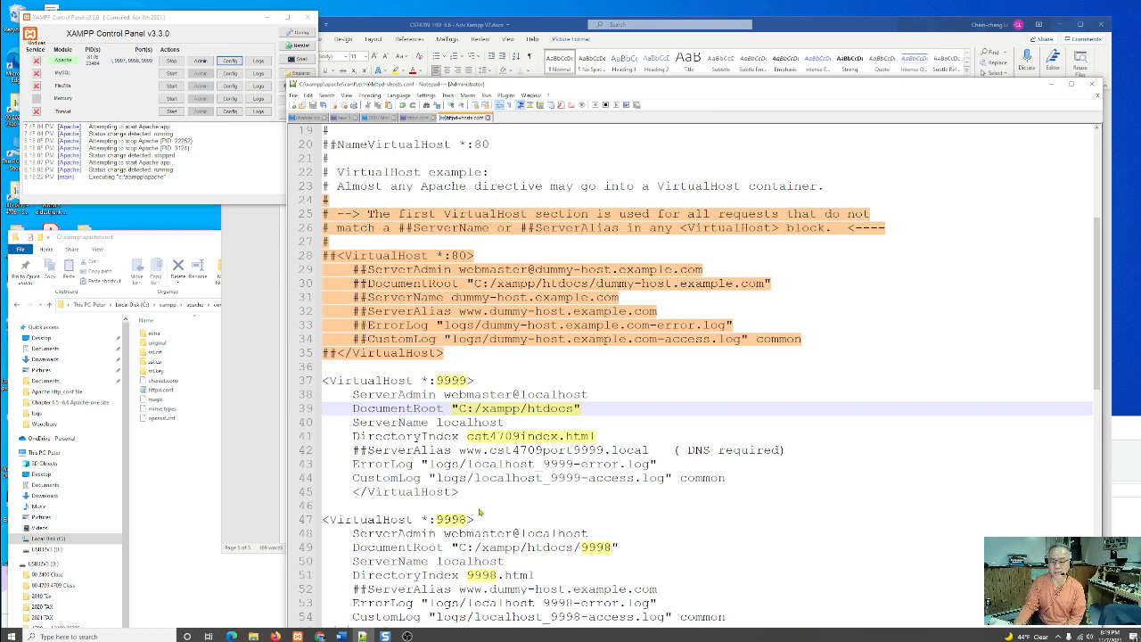
pyautogui.scroll(-2, 686, 522)
pyautogui.scroll(-3, 606, 481)
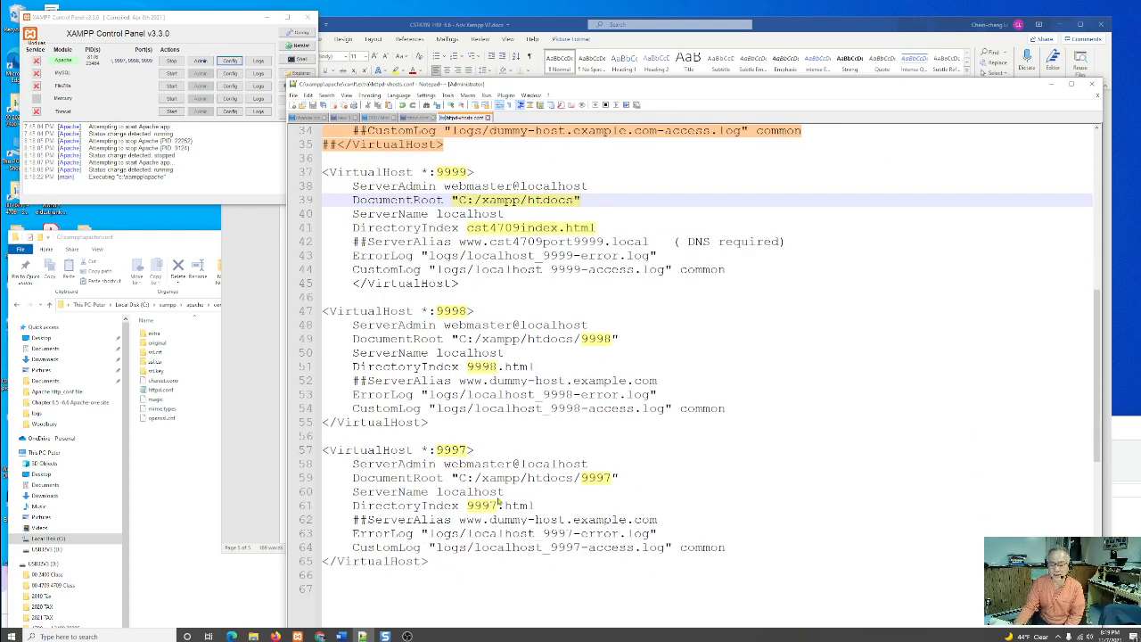
pyautogui.scroll(6, 499, 503)
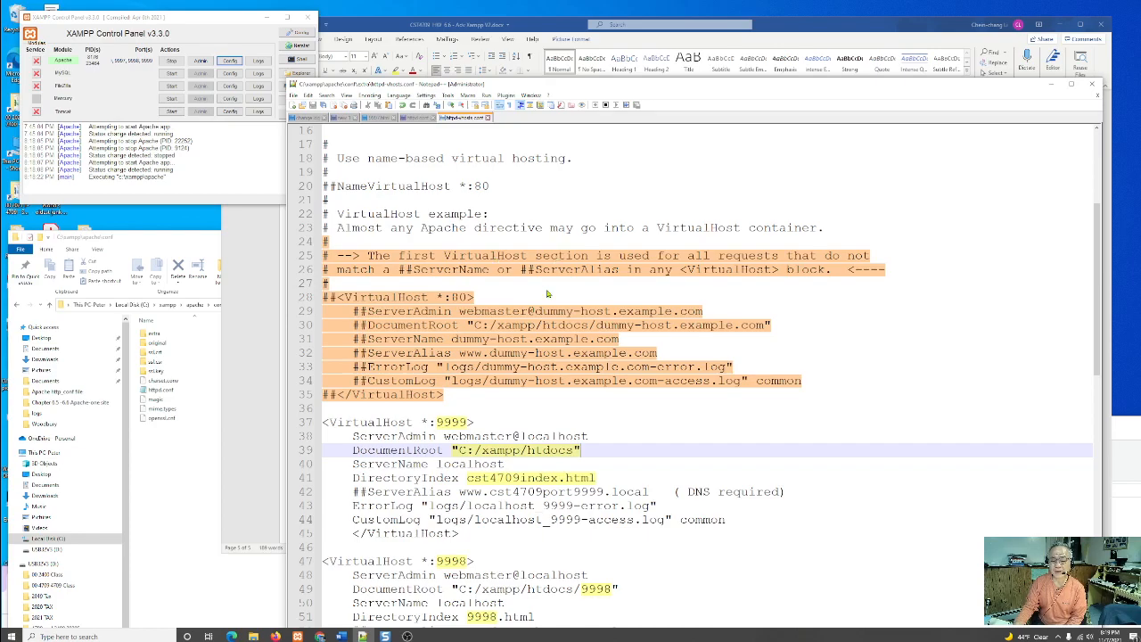
pyautogui.scroll(-3, 742, 460)
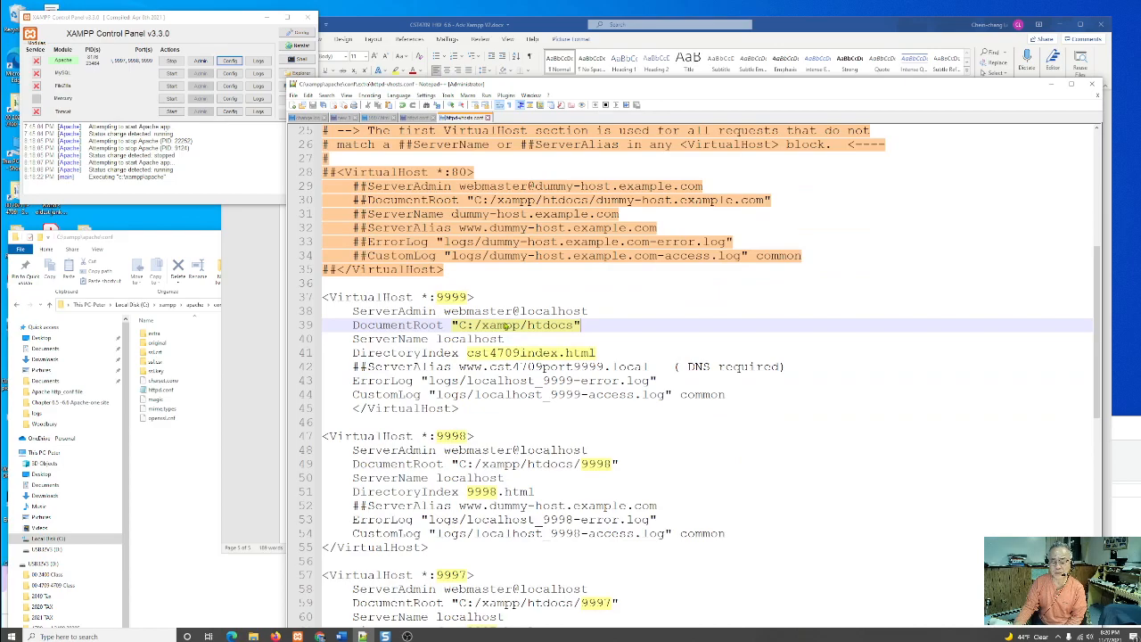
pyautogui.scroll(2, 516, 349)
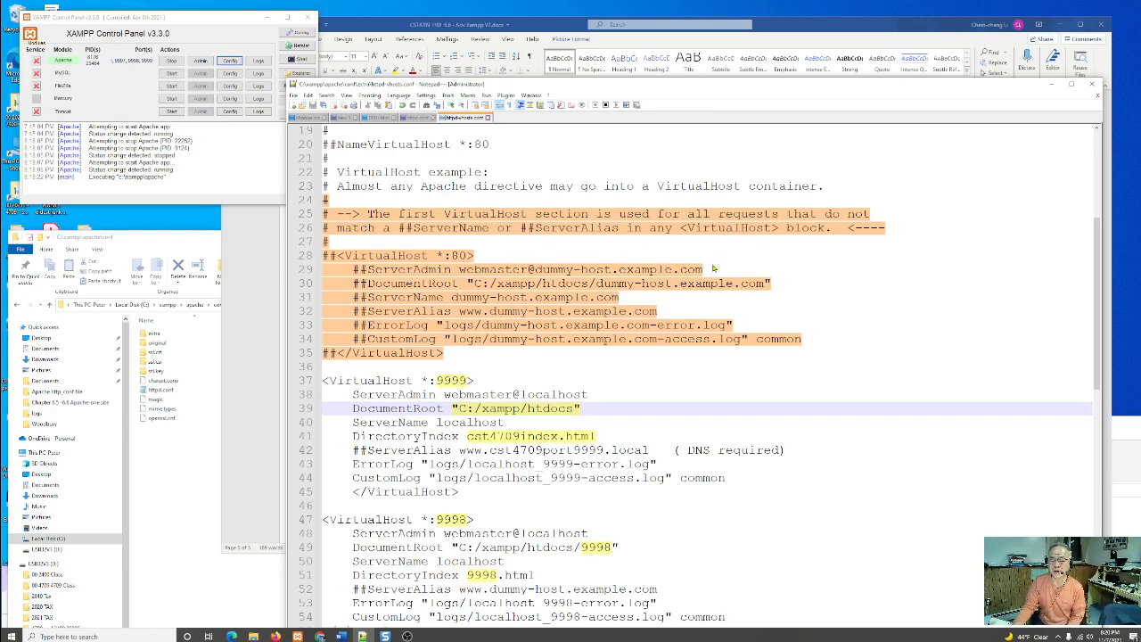
pyautogui.scroll(-3, 771, 501)
pyautogui.scroll(-2, 771, 501)
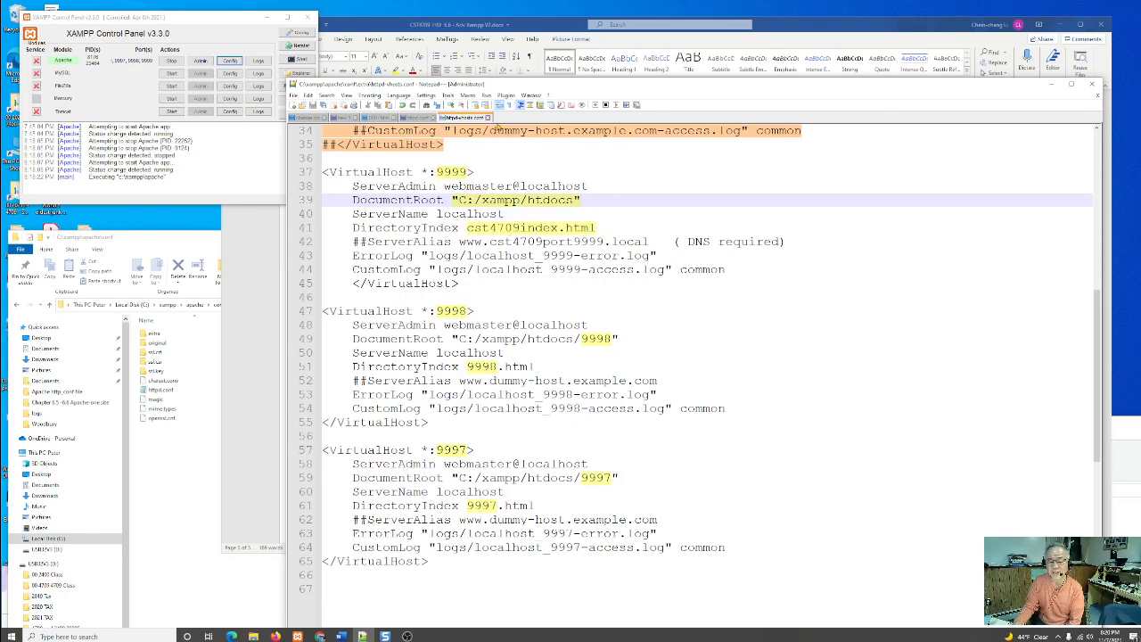
# - Open Apache's default site from the XAMPP Control Panel, and load localhost:9999 in a new Firefox tab
pyautogui.click(220, 122)
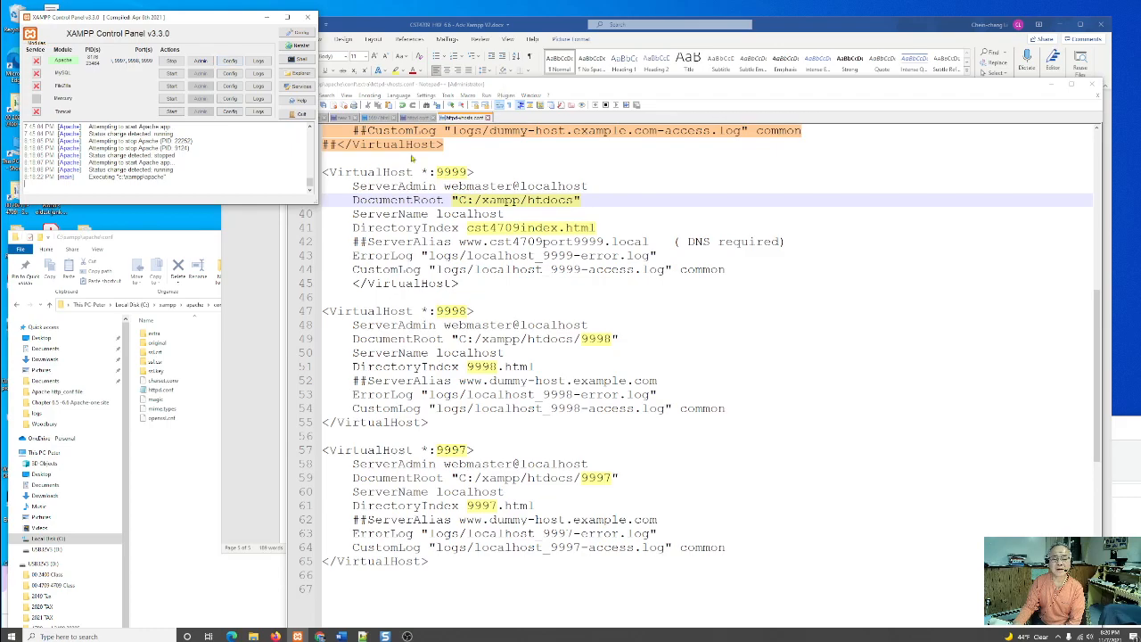
pyautogui.click(201, 62)
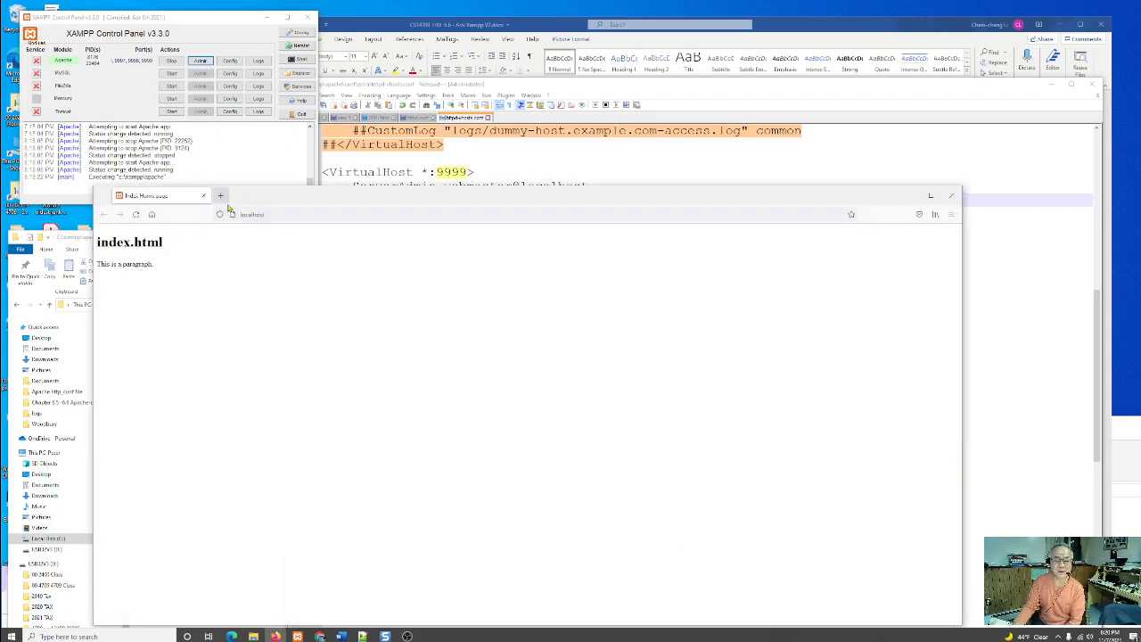
pyautogui.click(221, 197)
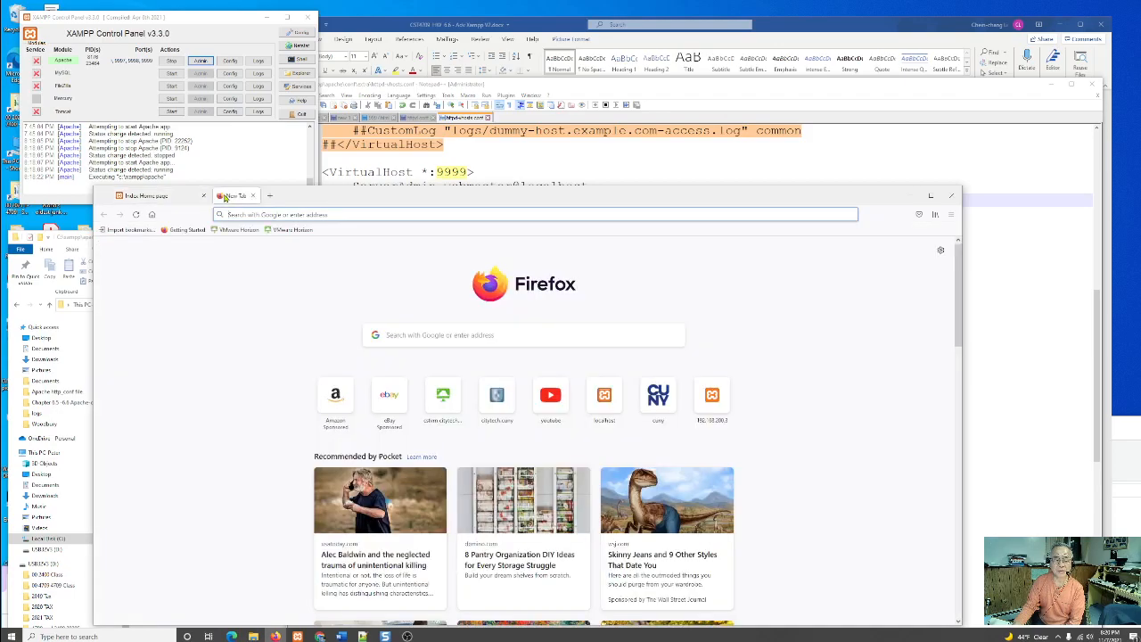
pyautogui.click(234, 217)
pyautogui.write('lo')
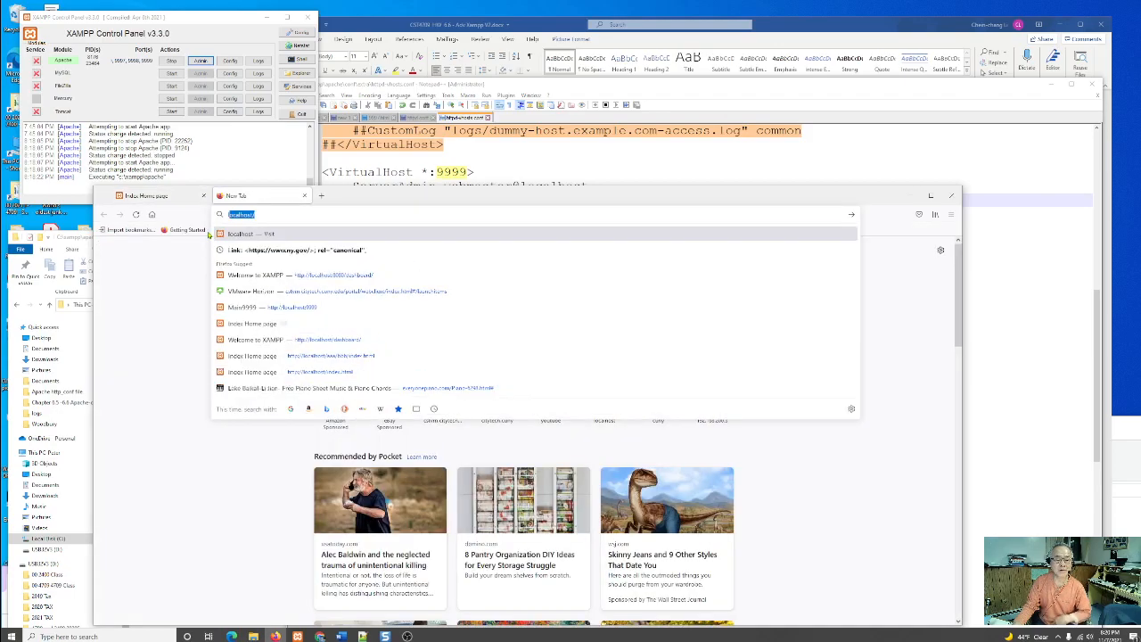
pyautogui.write('calhost')
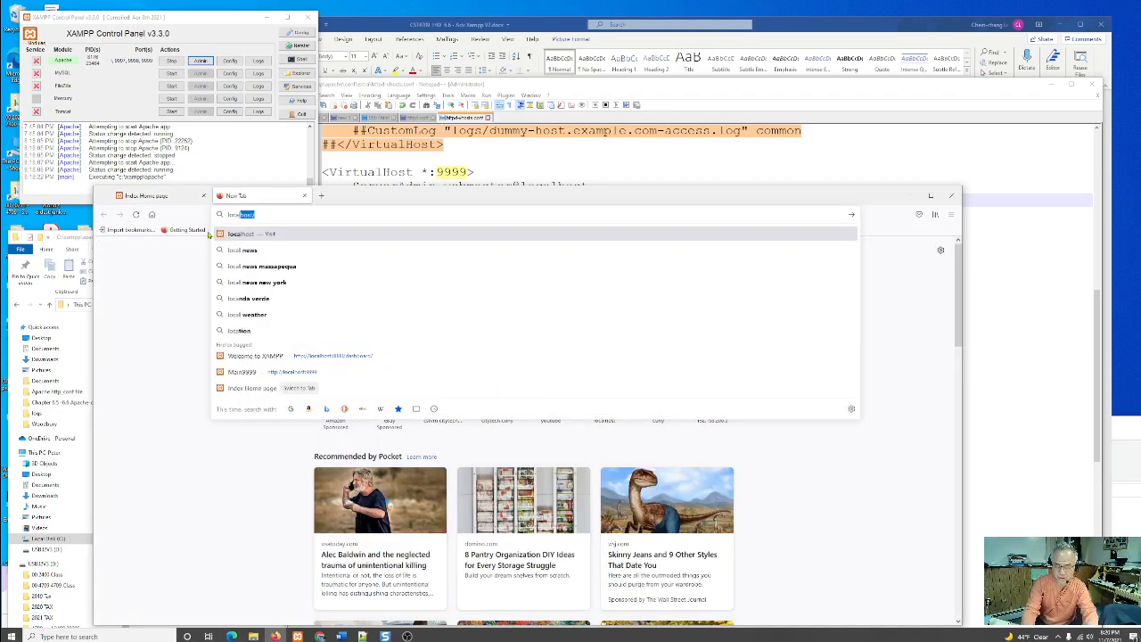
pyautogui.write(':9999')
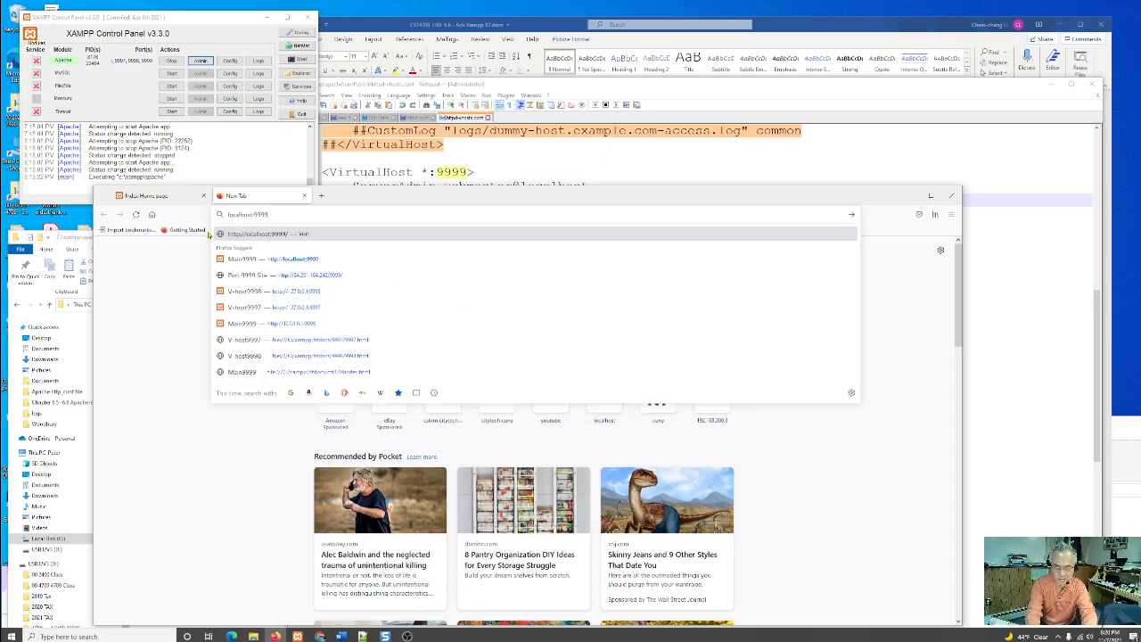
pyautogui.press('Return')
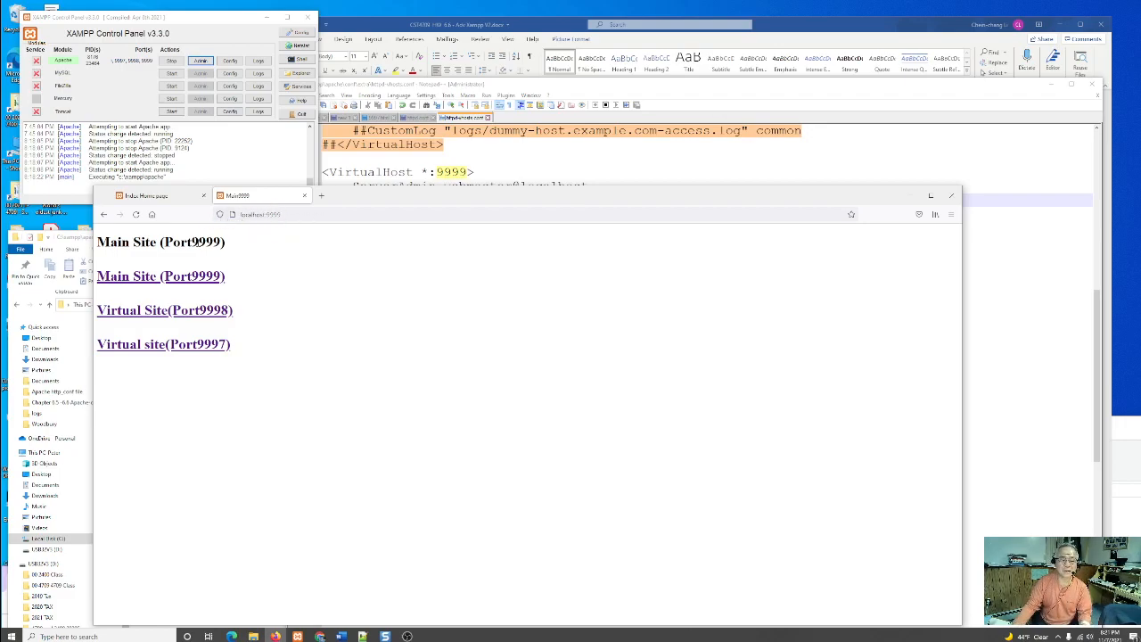
# - Open the port 9998 virtual site from the main site and detach it into a separate window below
pyautogui.click(185, 314)
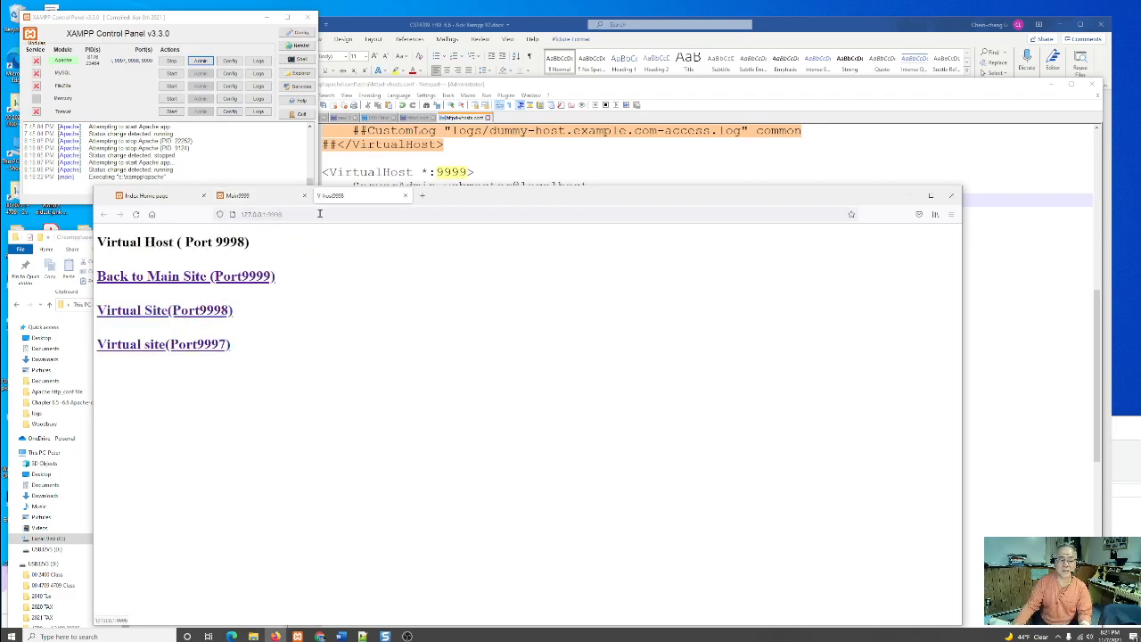
pyautogui.moveTo(365, 273); pyautogui.dragTo(267, 215)
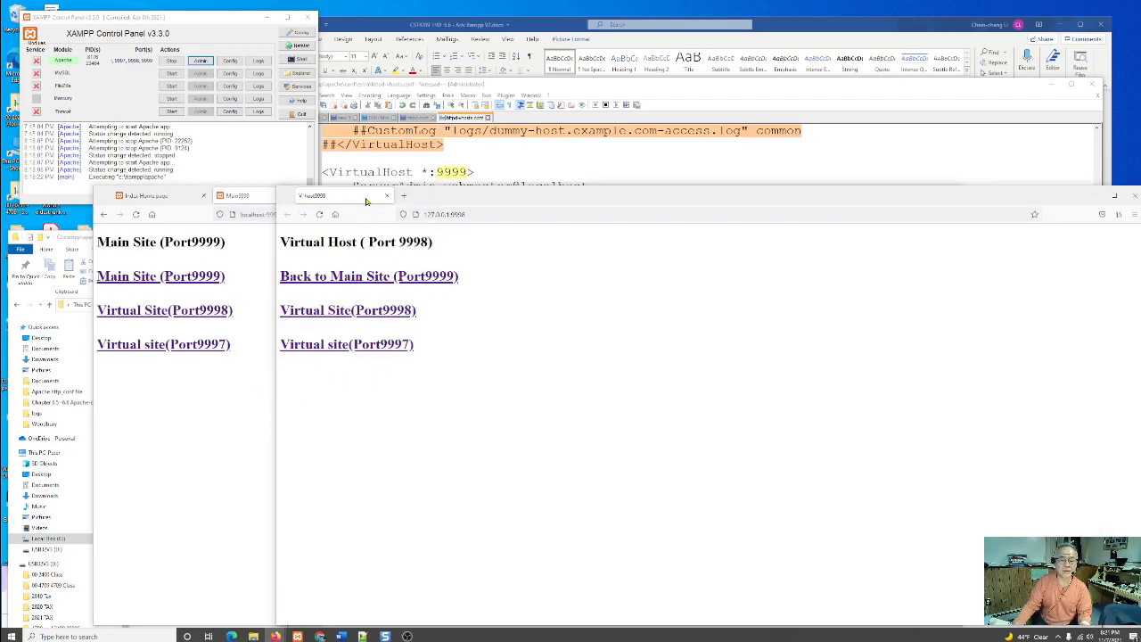
pyautogui.moveTo(373, 197); pyautogui.dragTo(262, 412)
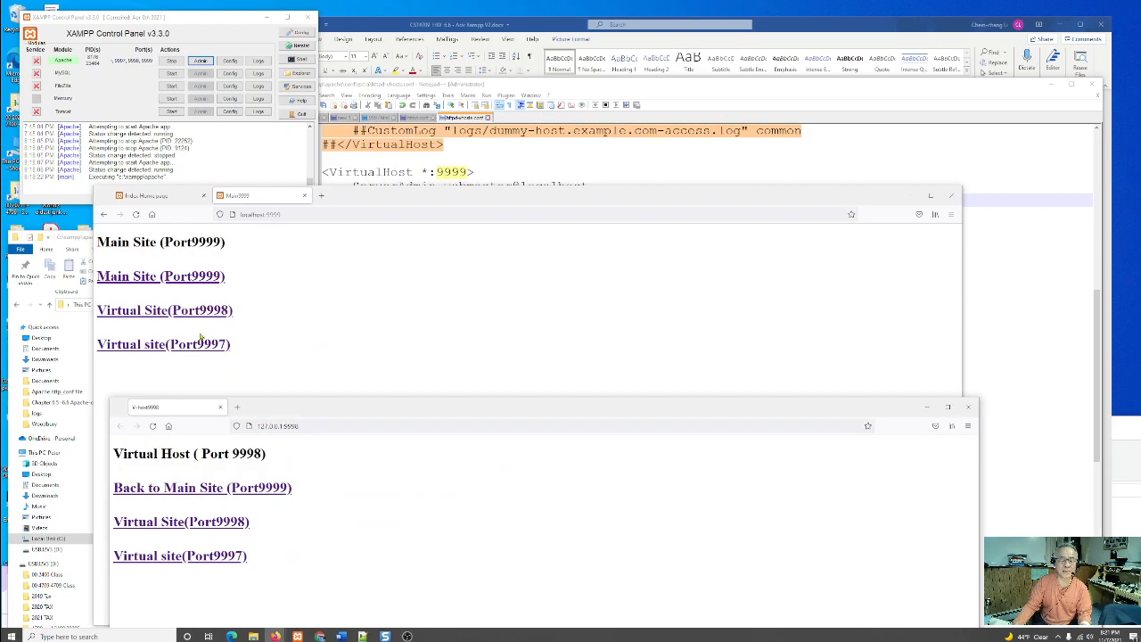
# - Open the port 9997 virtual site from the main site in its own window below, and bring the port 9998 window forward
pyautogui.click(190, 345)
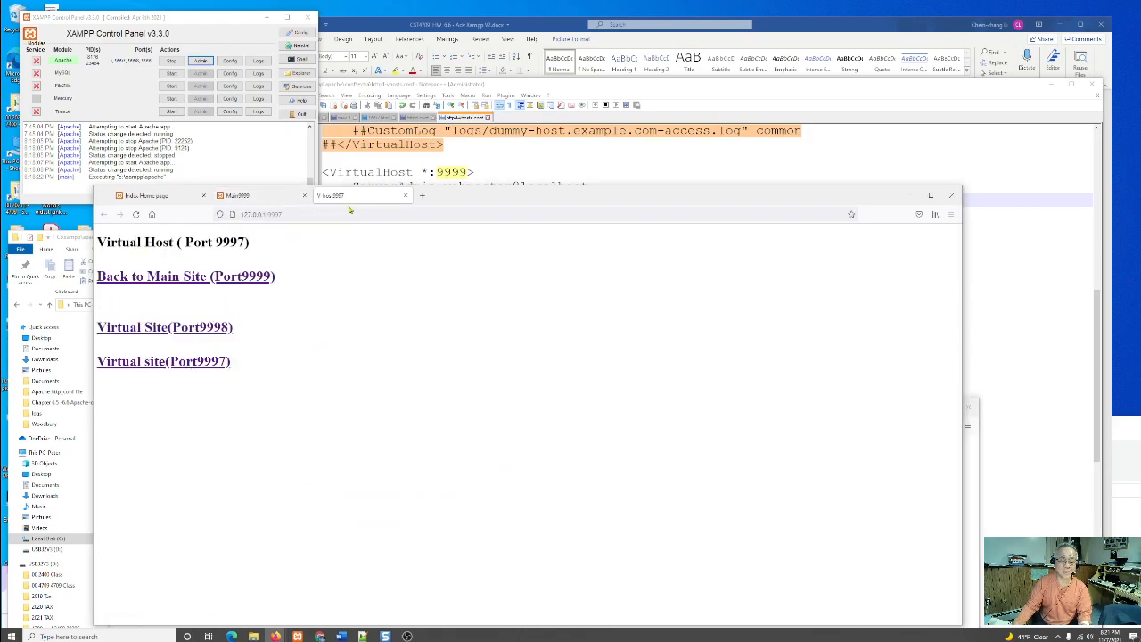
pyautogui.moveTo(353, 198); pyautogui.dragTo(226, 436)
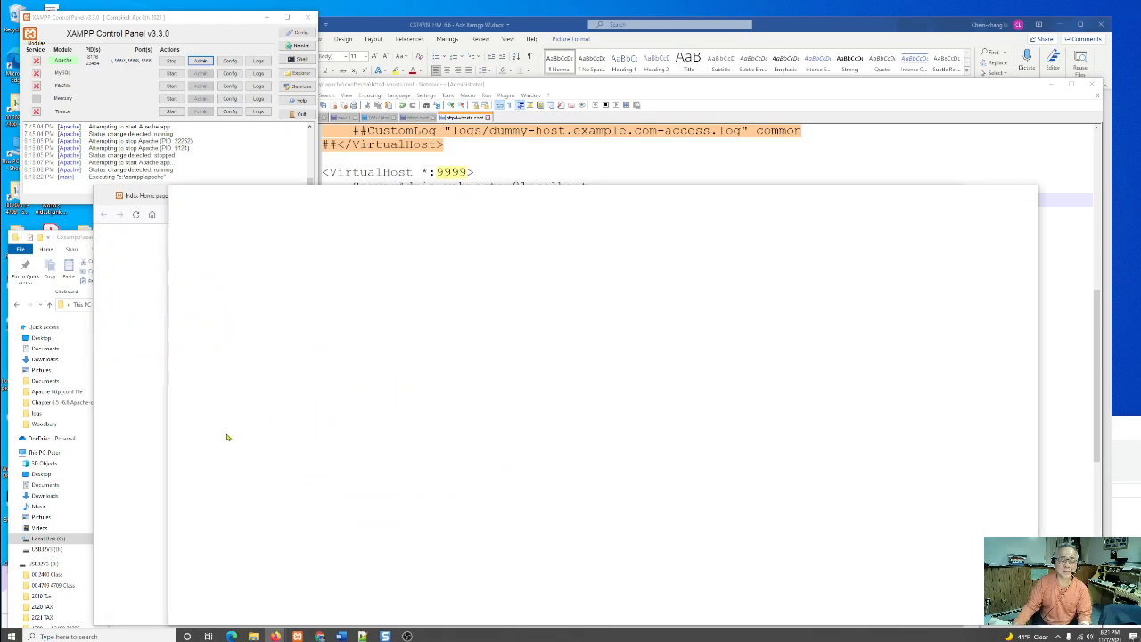
pyautogui.moveTo(415, 193); pyautogui.dragTo(310, 403)
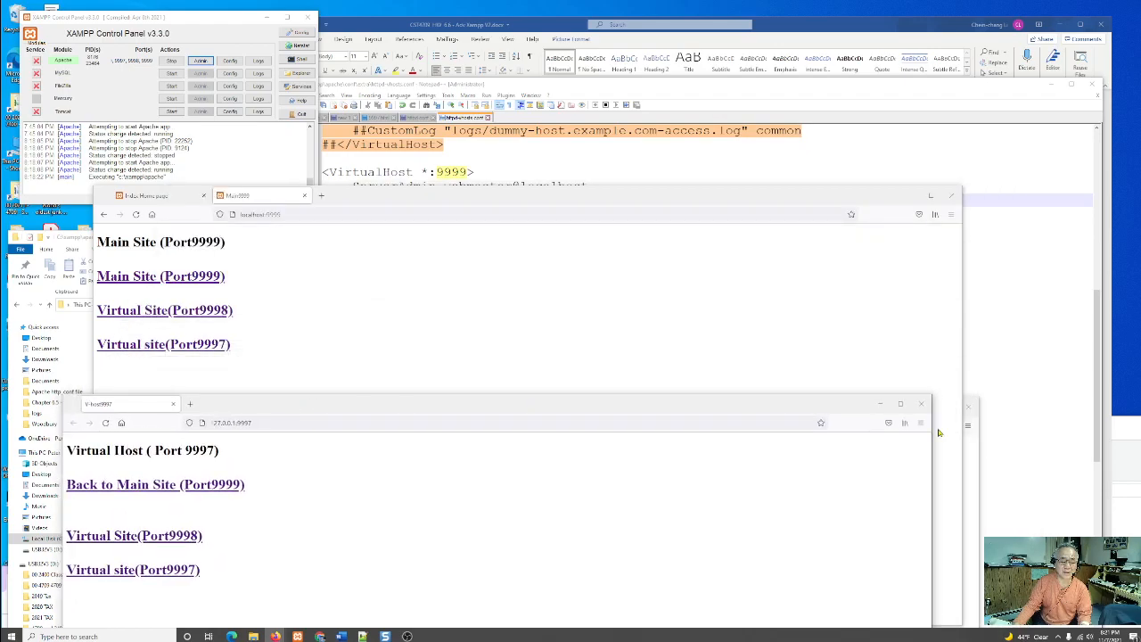
pyautogui.click(975, 515)
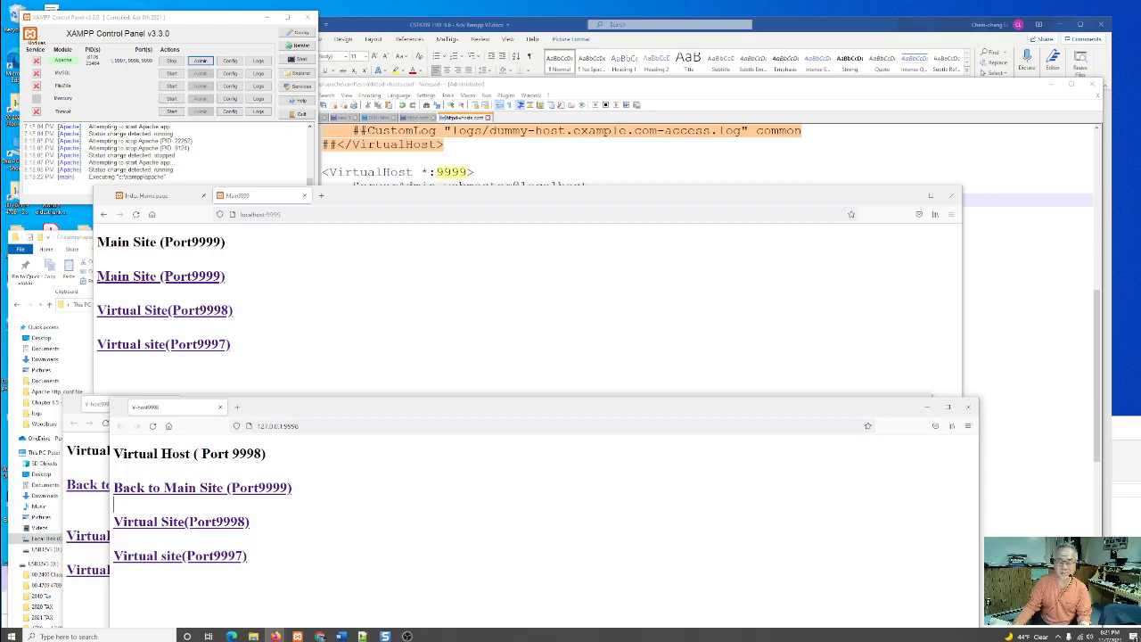
# - Bring up Apache's logs folder, open localhost_9999-access.log in Notepad, and move its window beside the site pages
pyautogui.click(1125, 533)
pyautogui.moveTo(1015, 431); pyautogui.dragTo(741, 259)
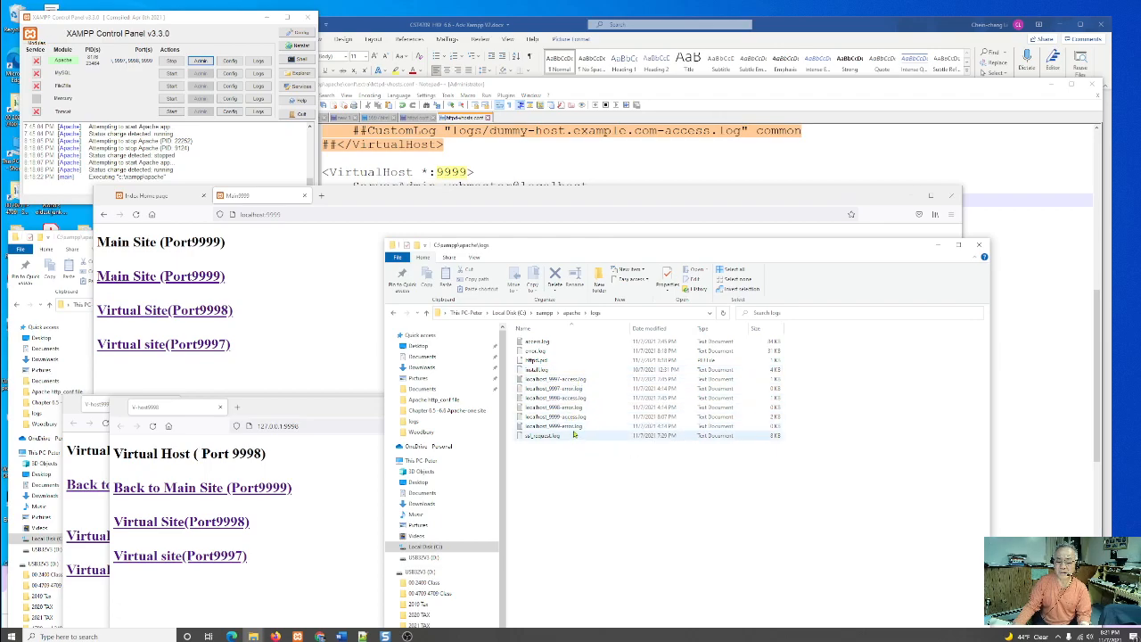
pyautogui.doubleClick(548, 416)
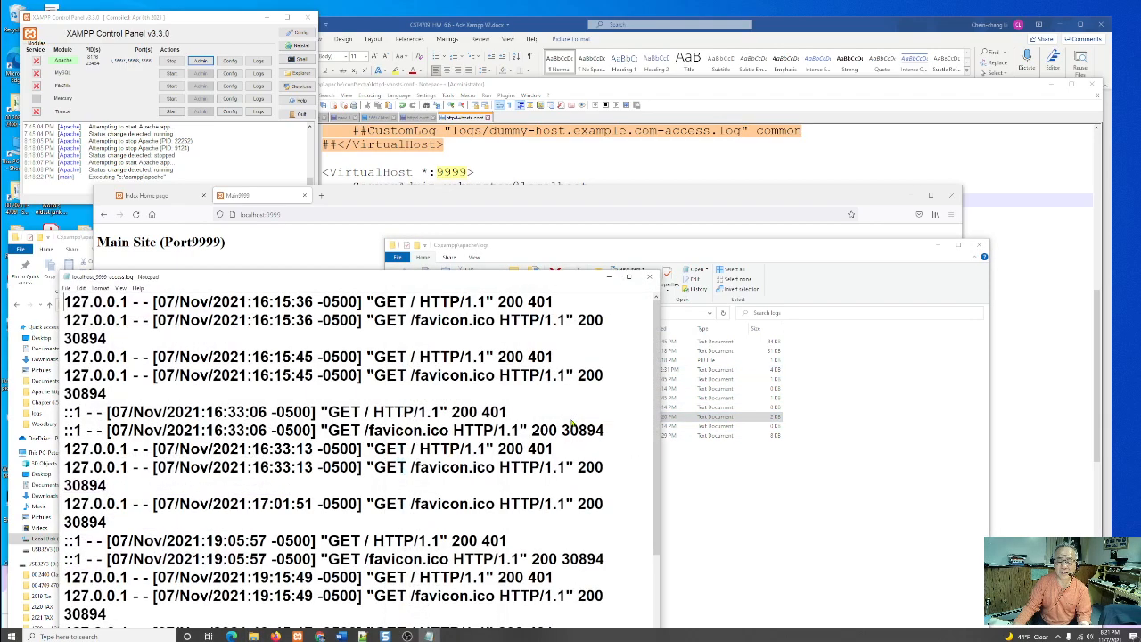
pyautogui.moveTo(523, 284); pyautogui.dragTo(811, 192)
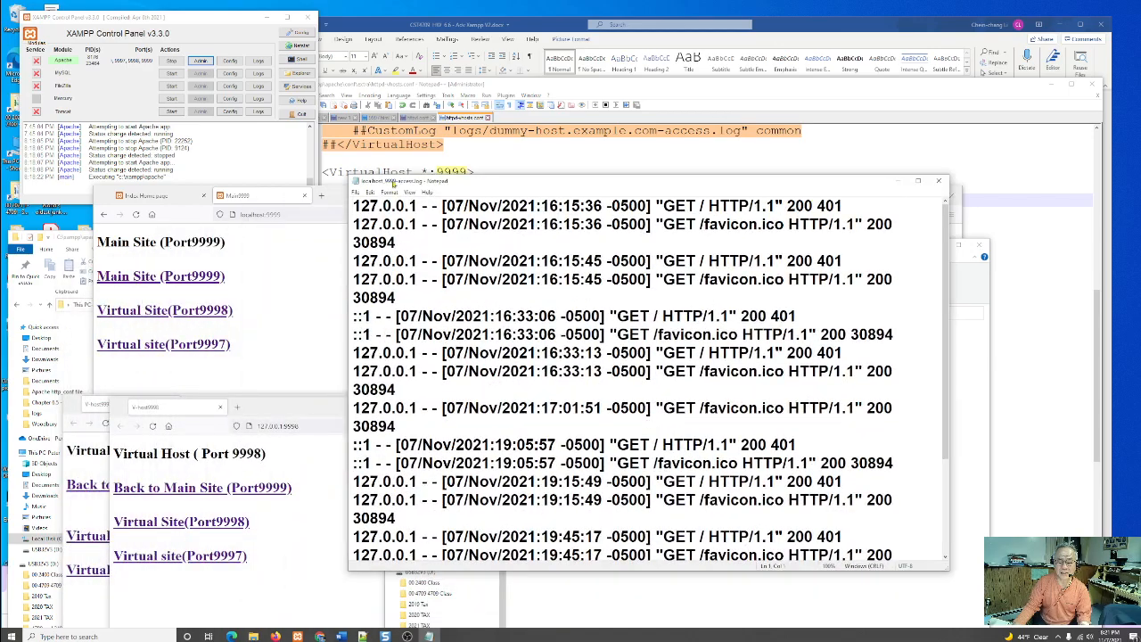